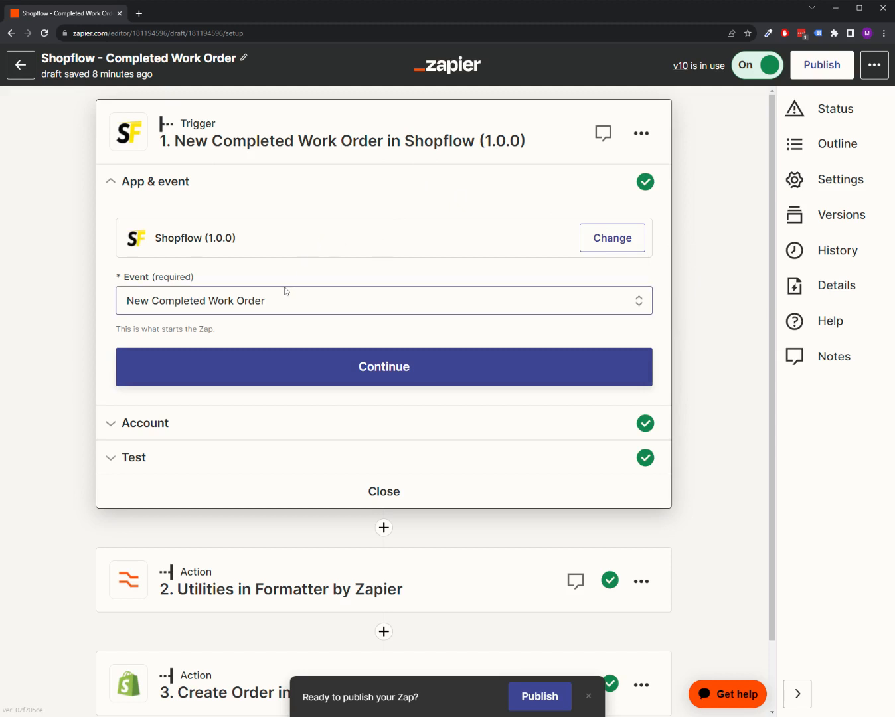
Step: Review the Shopflow trigger's event choices, connected account and test record in the completed work order Zap
click(371, 301)
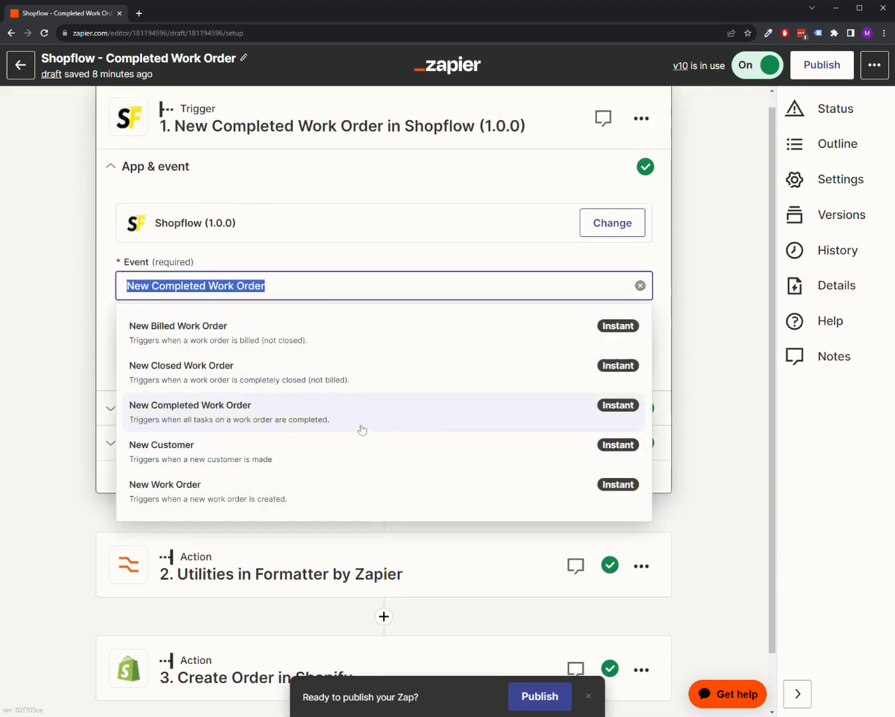
click(704, 280)
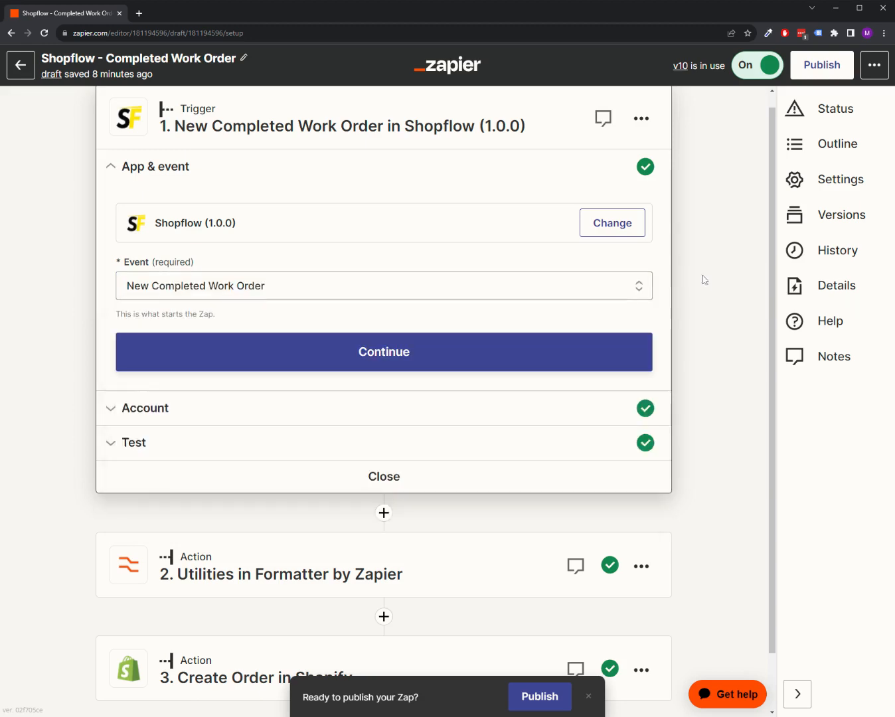
click(304, 420)
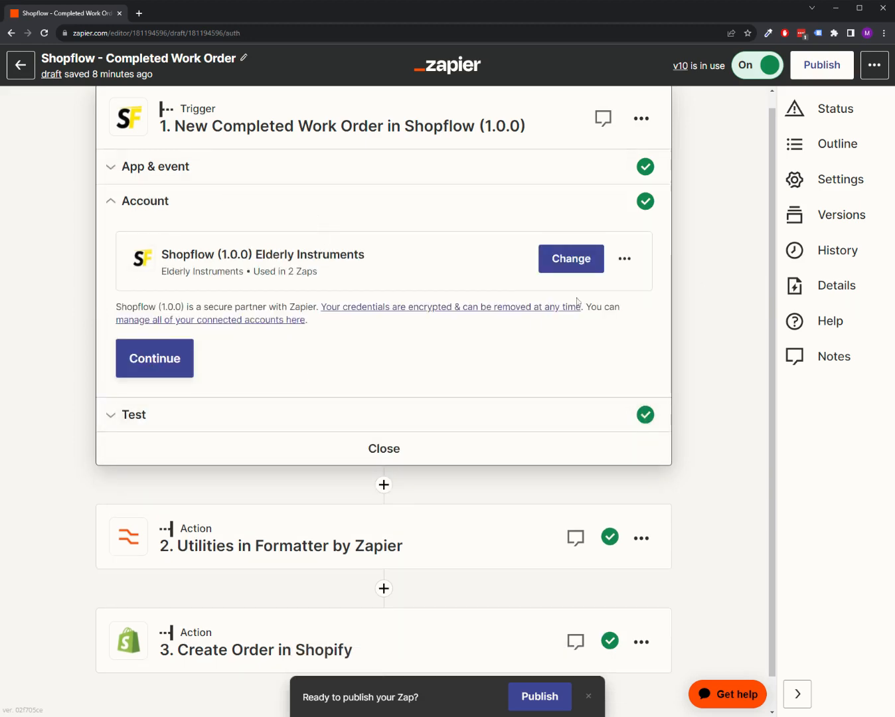
click(417, 426)
scroll(680, 407, down, 3)
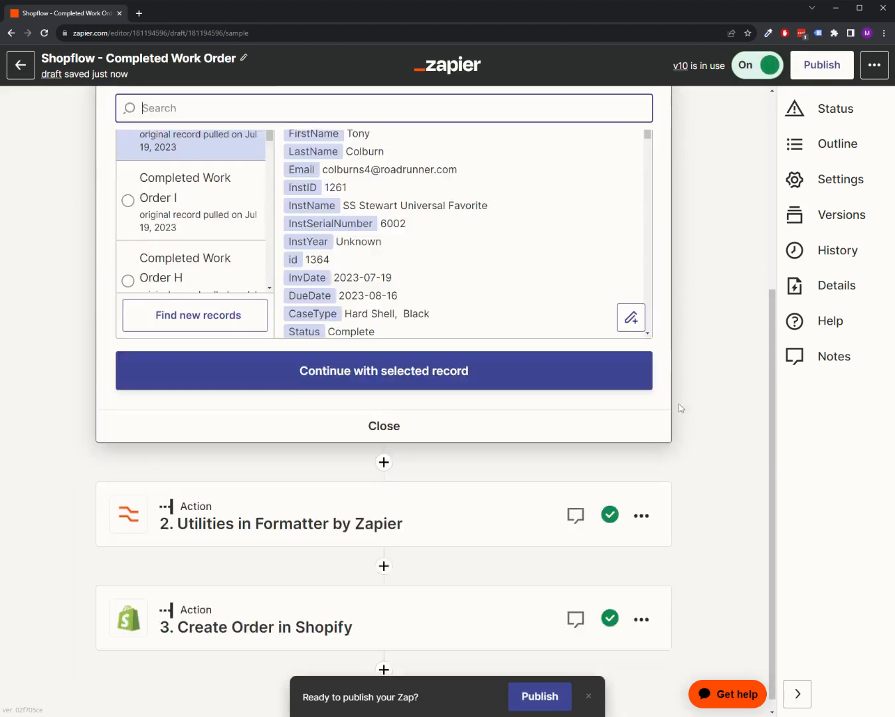
Step: Open the Utilities in Formatter step and review its available event options, keeping Utilities
click(432, 524)
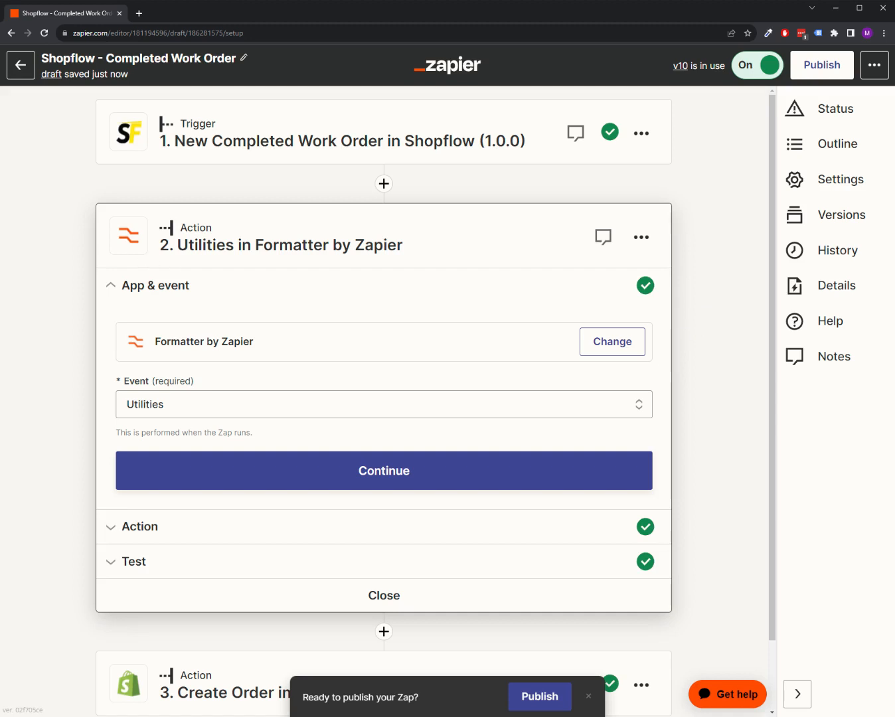
click(278, 531)
click(282, 288)
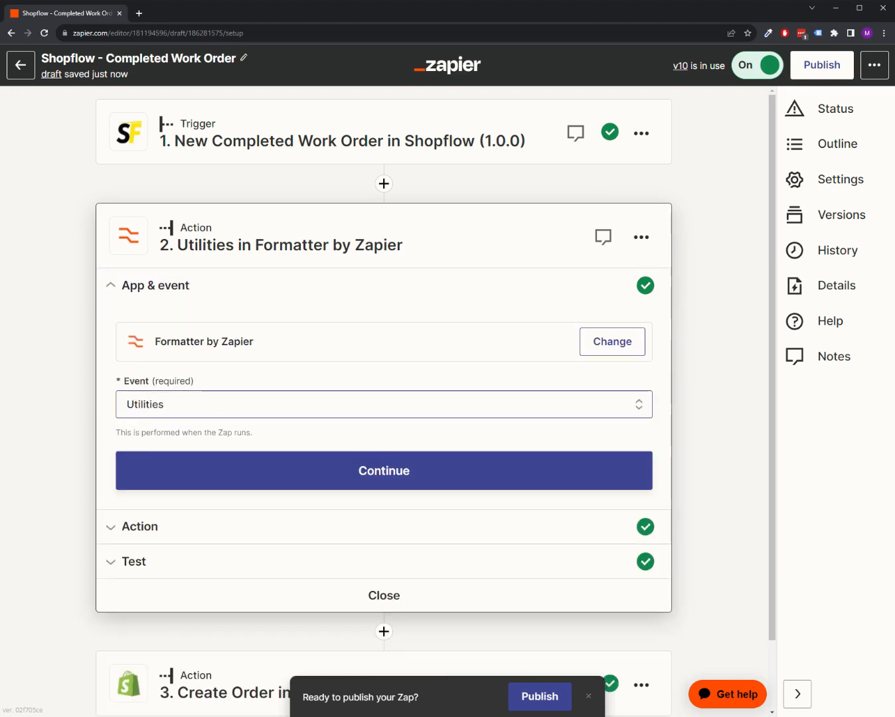
click(281, 397)
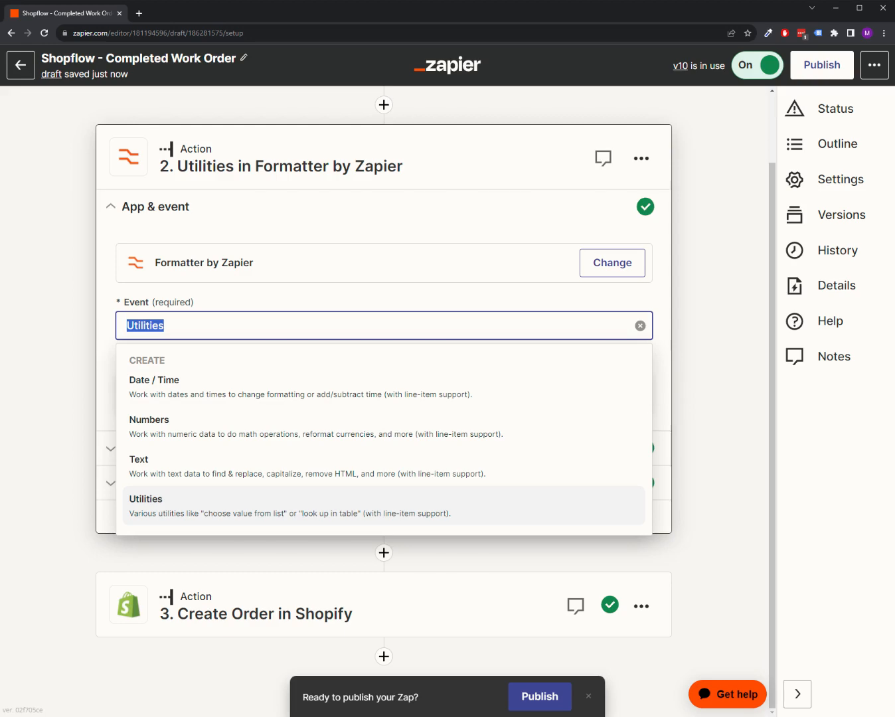
click(724, 379)
Step: Open the Formatter step's action settings and review the Line Itemizer transform, group name and line-item properties
click(331, 401)
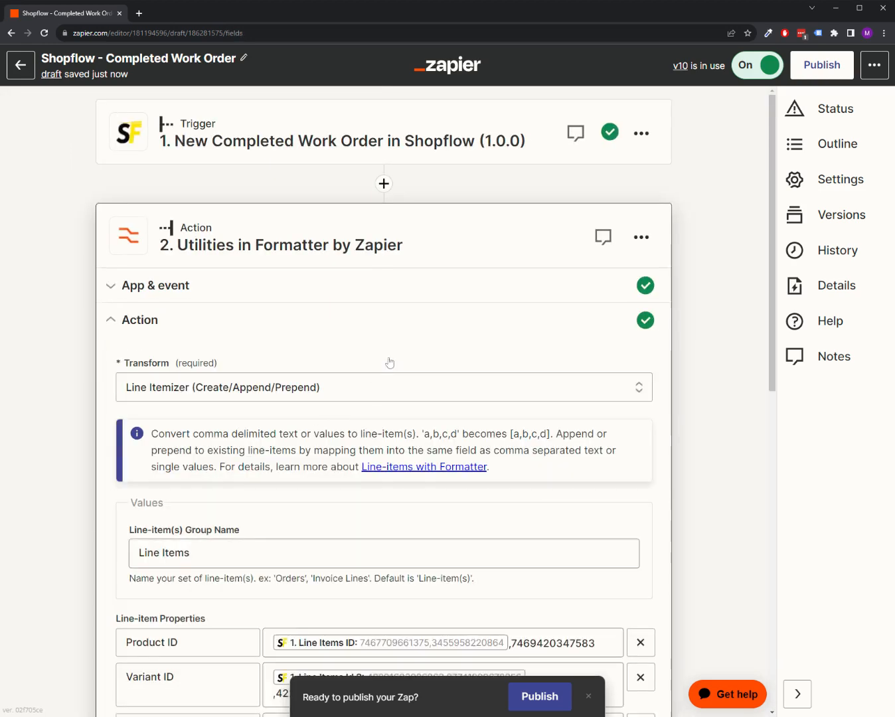
scroll(429, 386, down, 4)
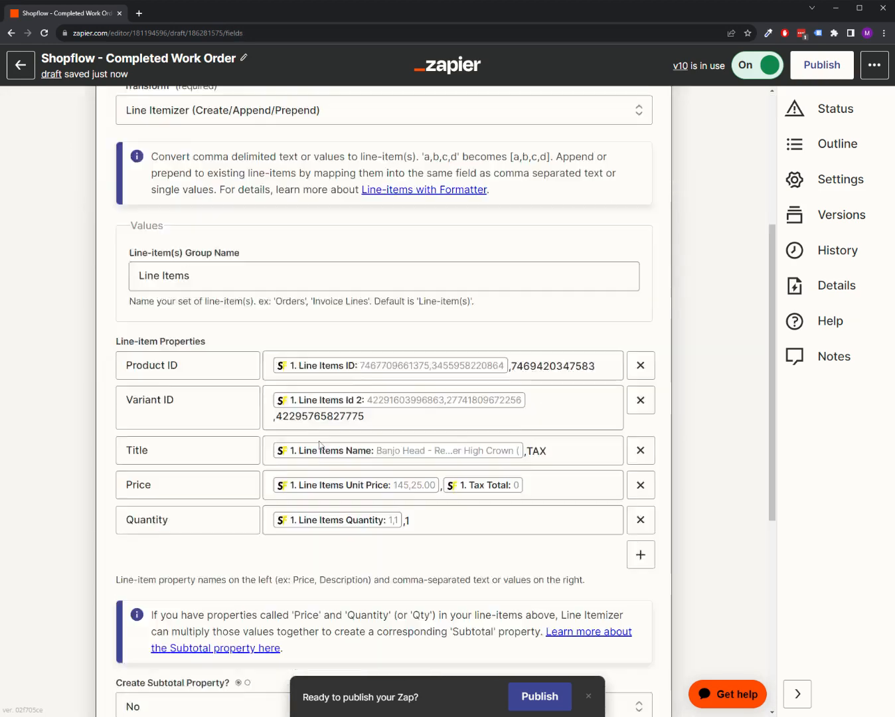
scroll(344, 536, up, 5)
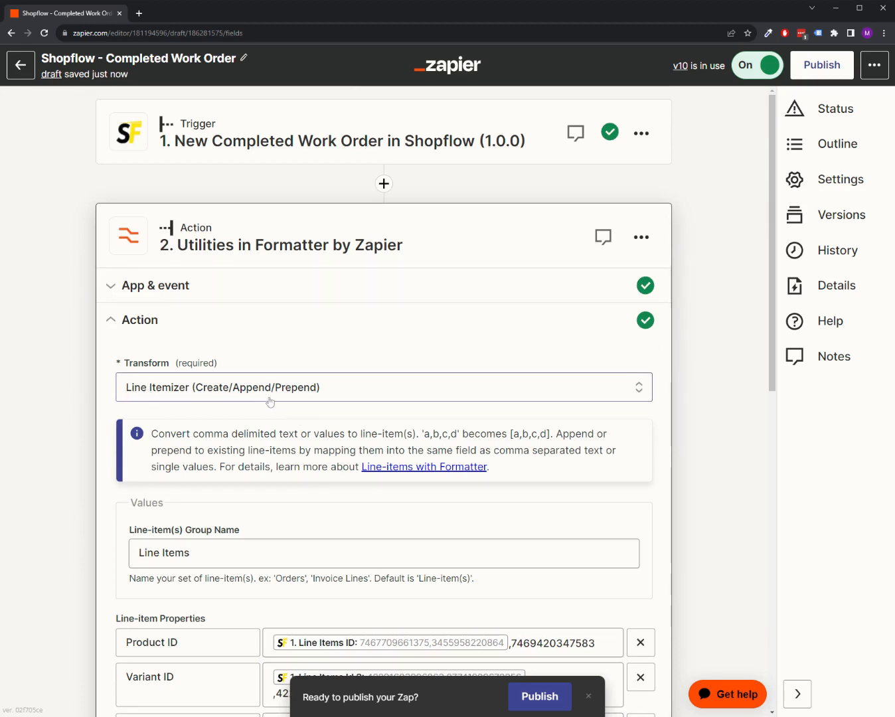
scroll(332, 405, down, 4)
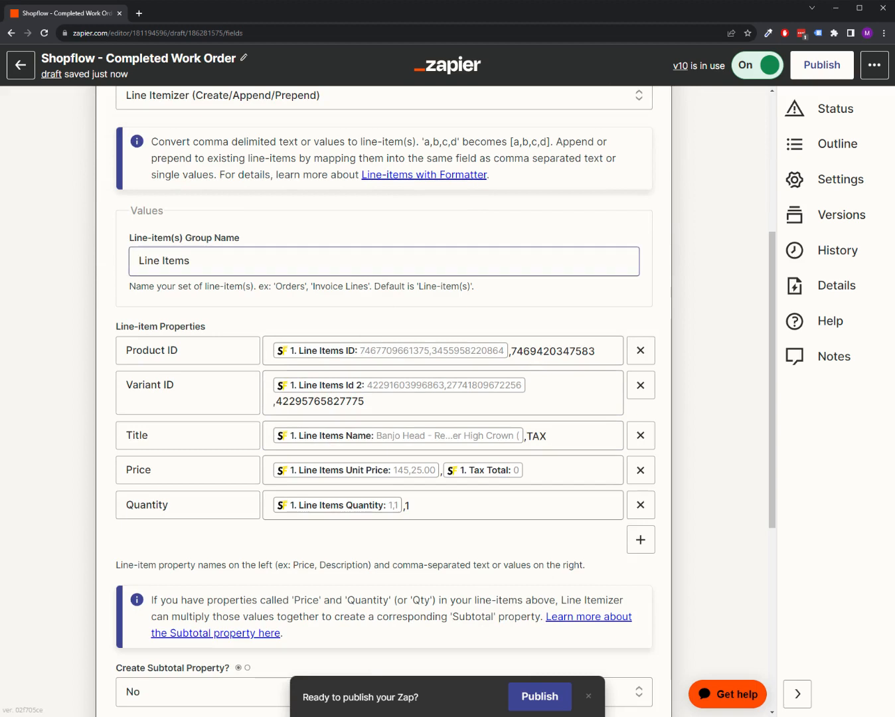
click(342, 333)
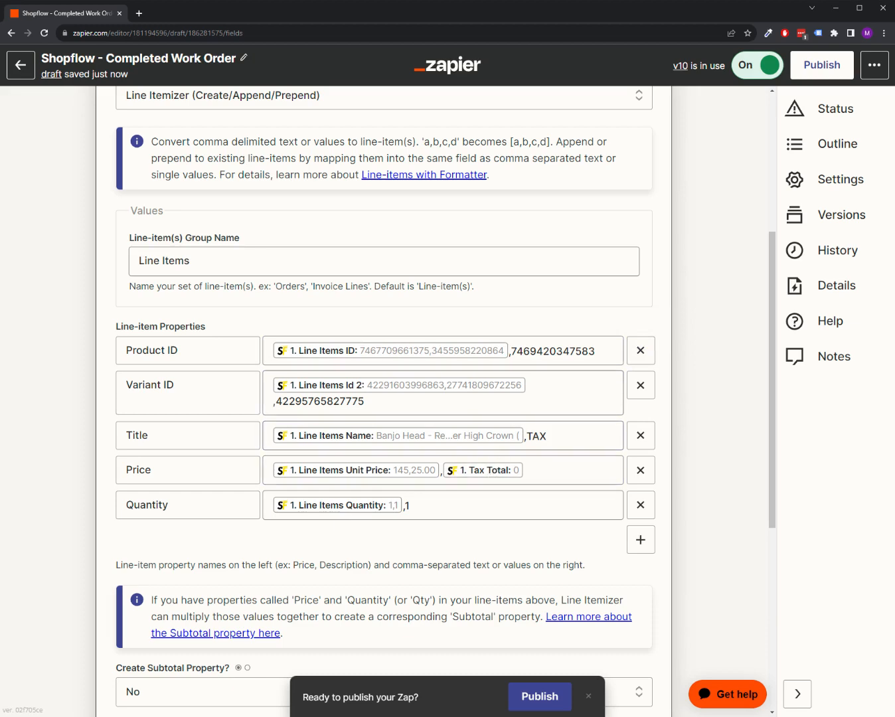
Step: Examine the fixed ID appended after the Line Items ID in the Product ID property
drag(595, 350, 508, 350)
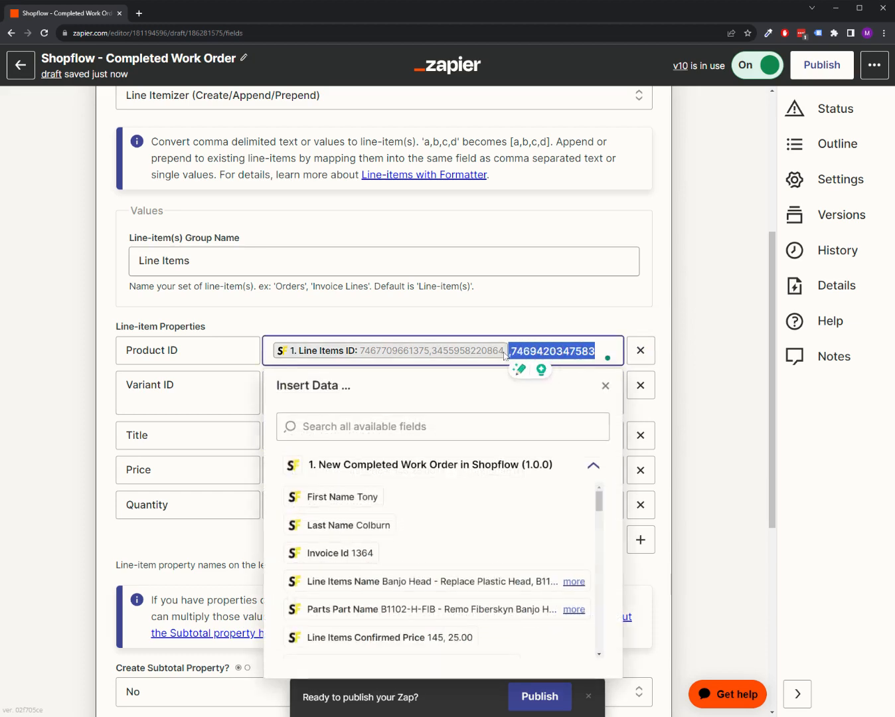
drag(678, 319, 679, 317)
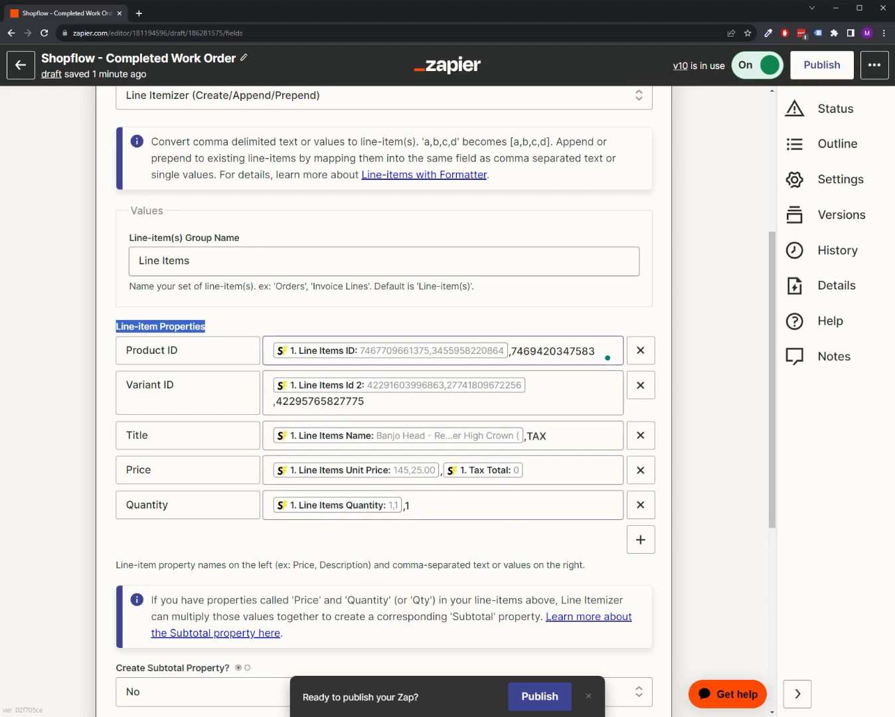
drag(594, 351, 509, 349)
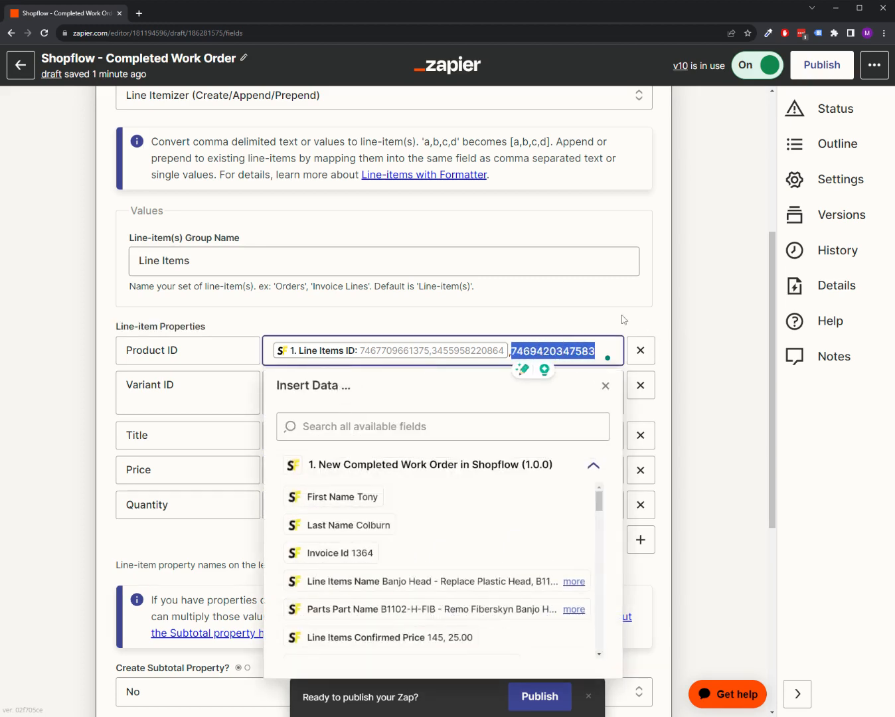
click(625, 319)
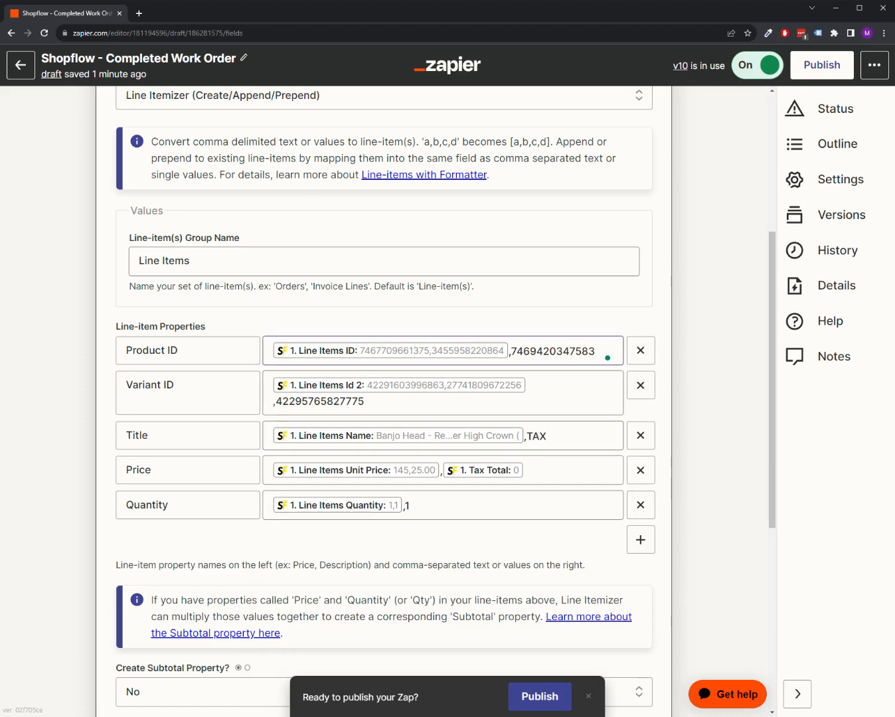
drag(594, 351, 509, 351)
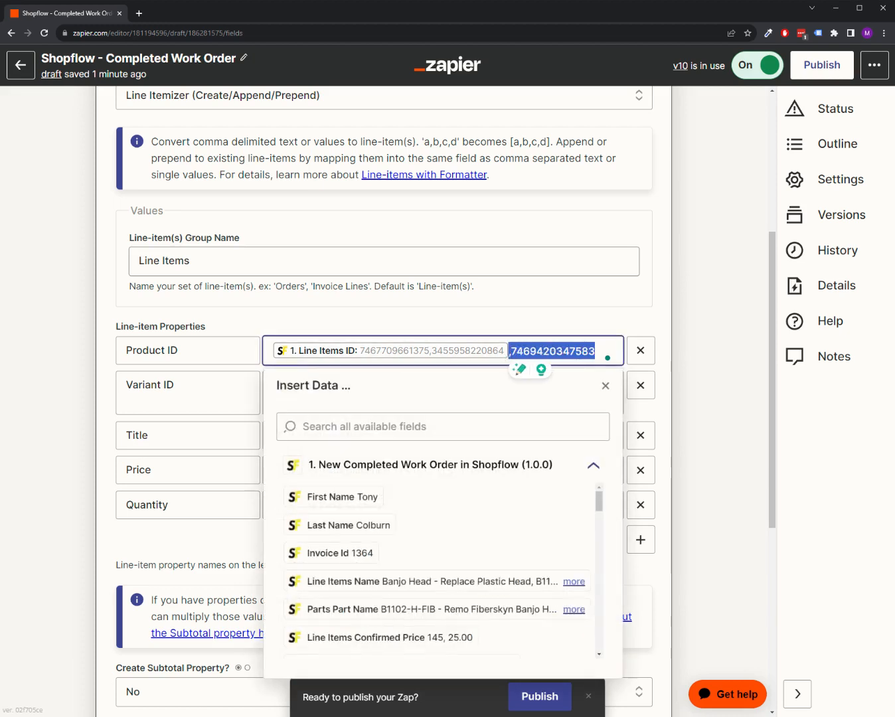
click(506, 351)
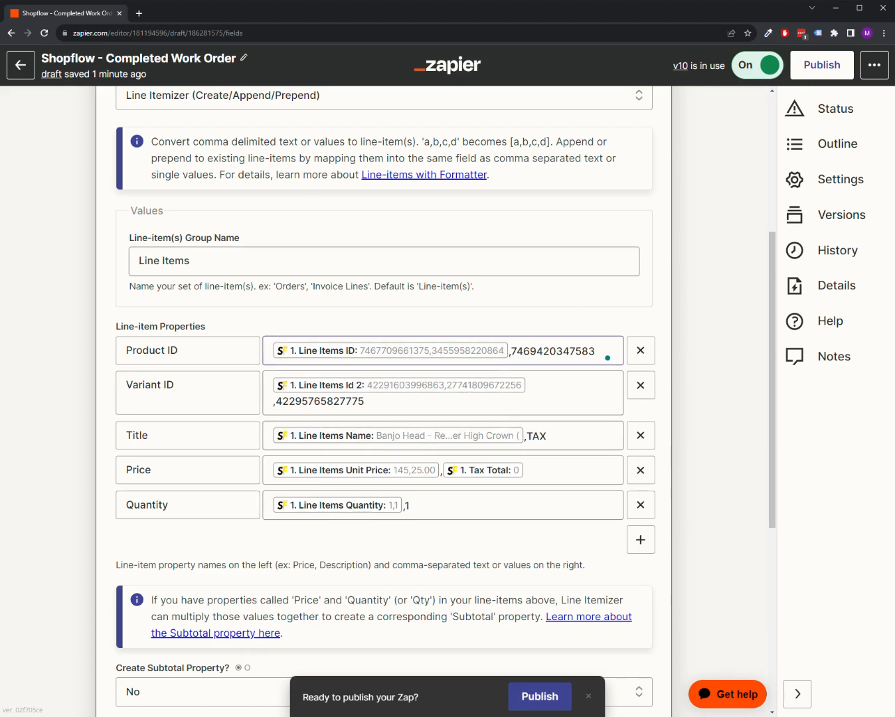
Step: Examine the extra values appended to the Product ID, Variant ID, Title, Price and Quantity properties
double_click(552, 349)
key(Escape)
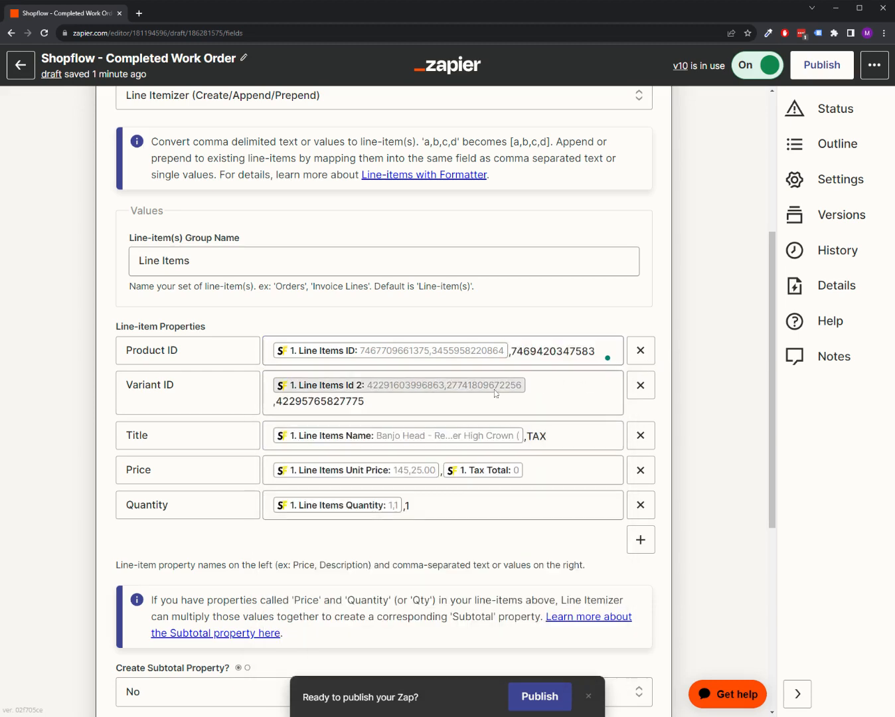
double_click(319, 401)
key(Escape)
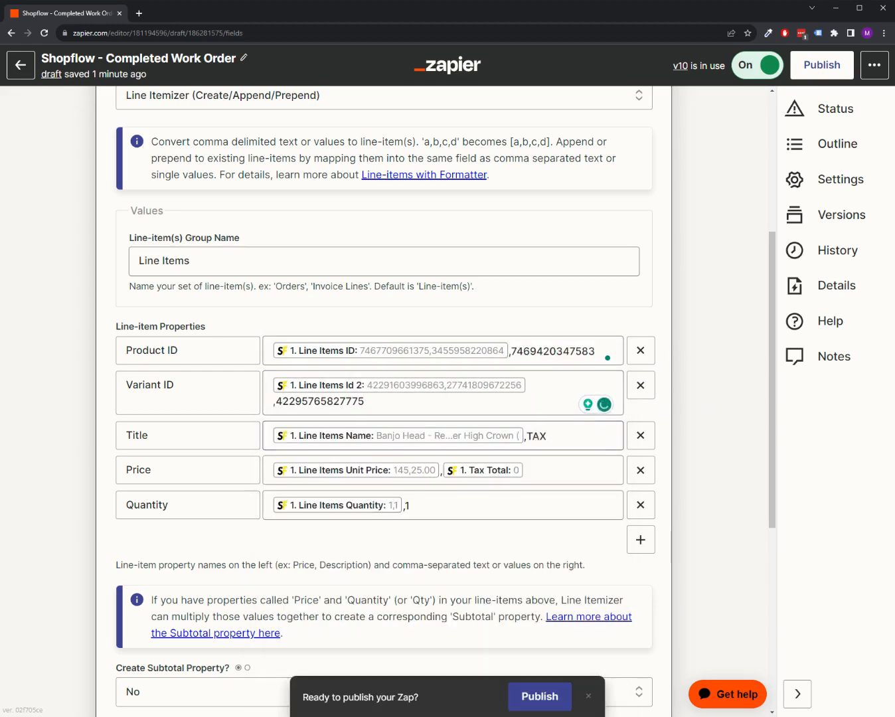
double_click(536, 436)
key(Escape)
double_click(440, 469)
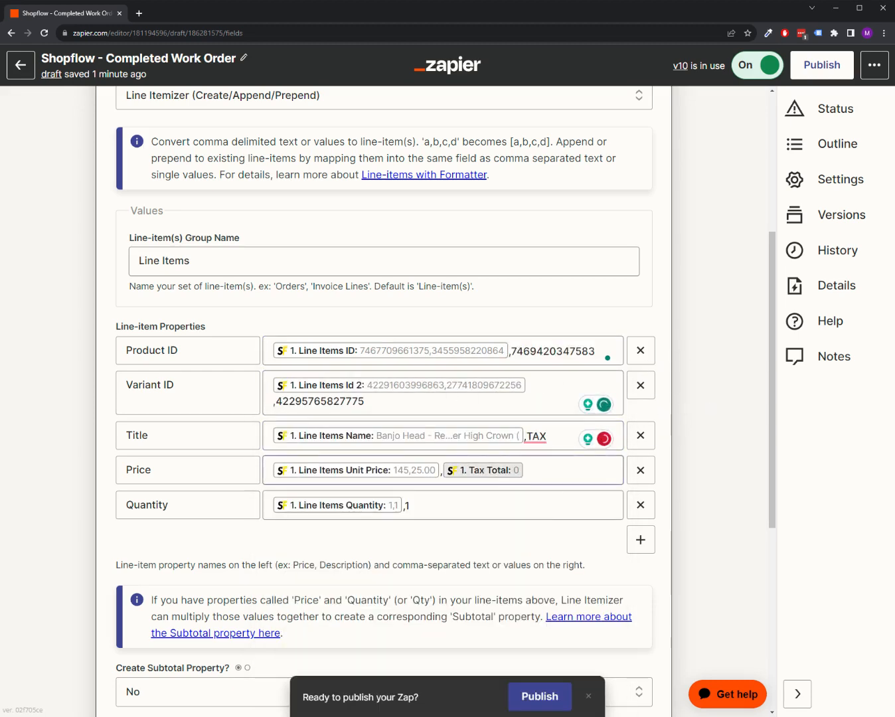
key(Escape)
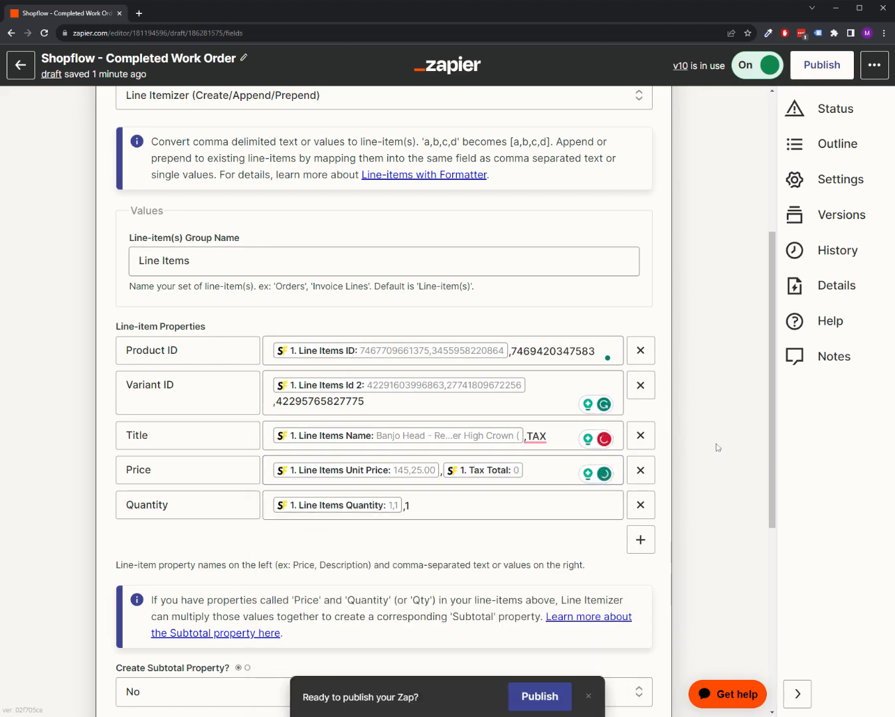
double_click(406, 505)
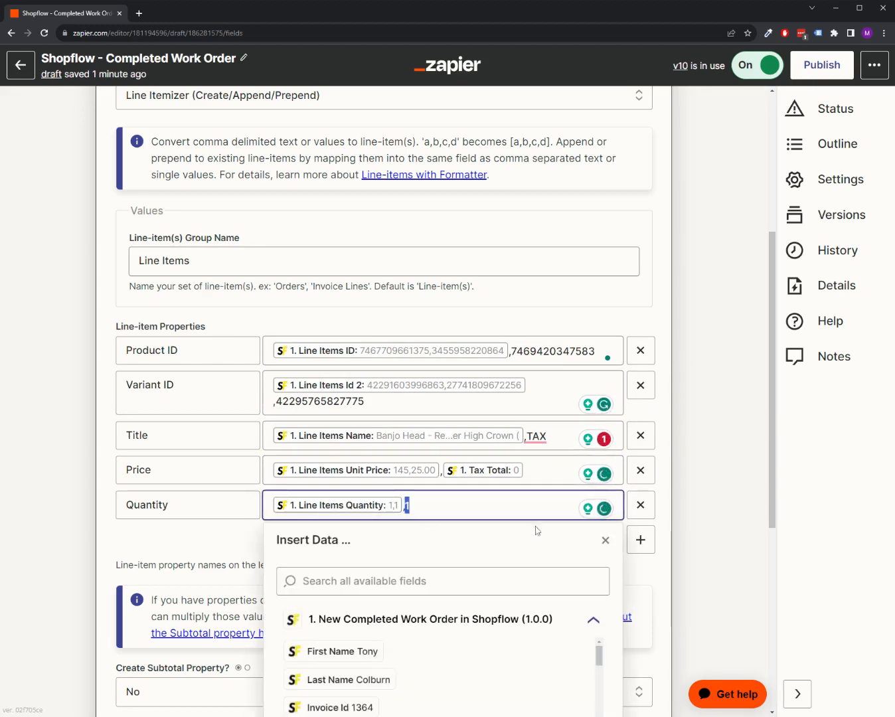
click(685, 434)
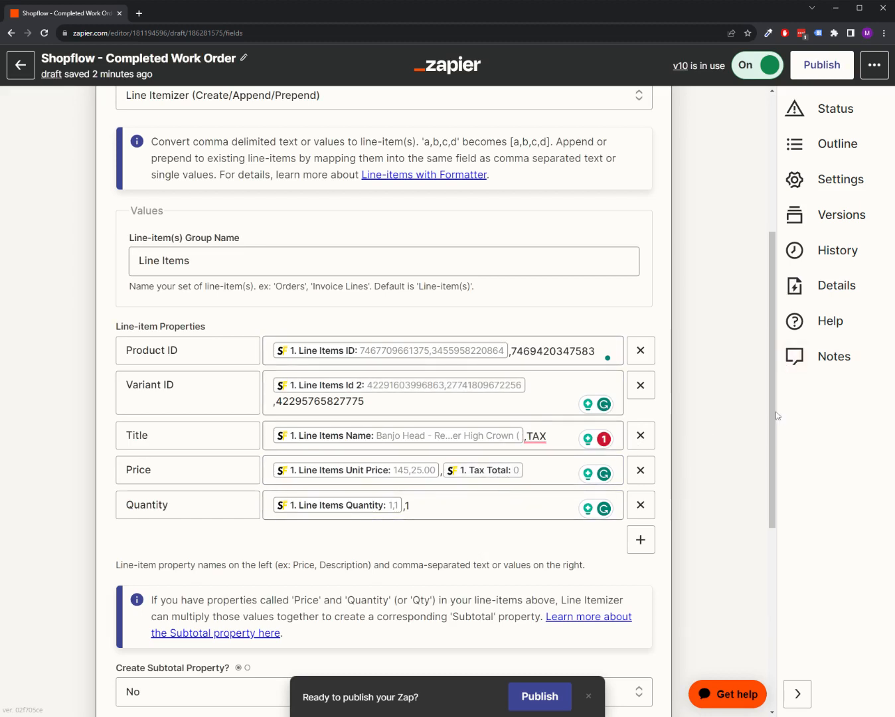
Step: Review the subtotal property and decimal places settings that follow the line-item properties
drag(777, 415, 777, 516)
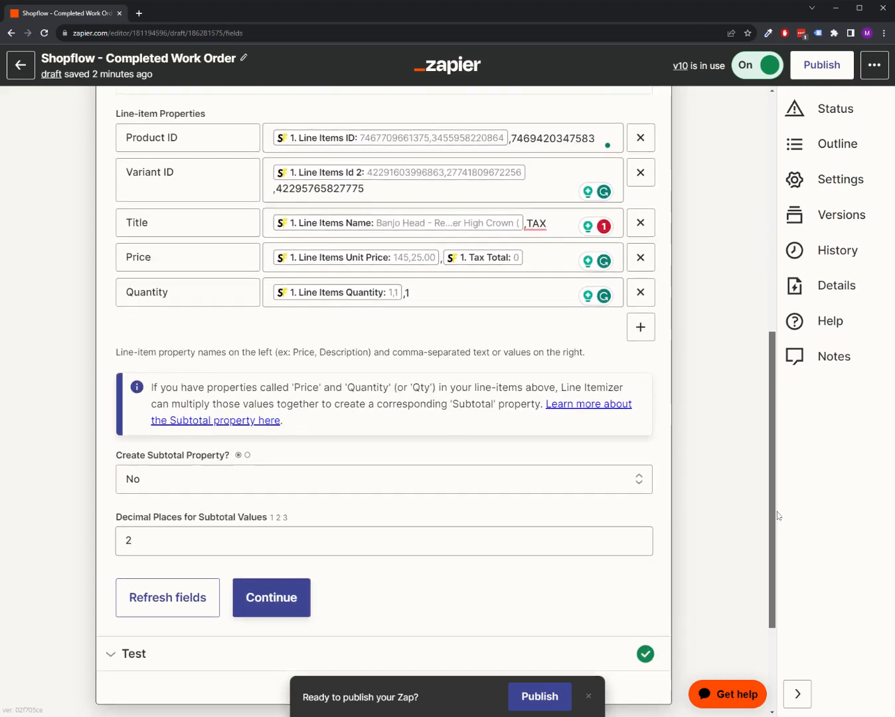
scroll(730, 515, up, 3)
scroll(627, 511, down, 3)
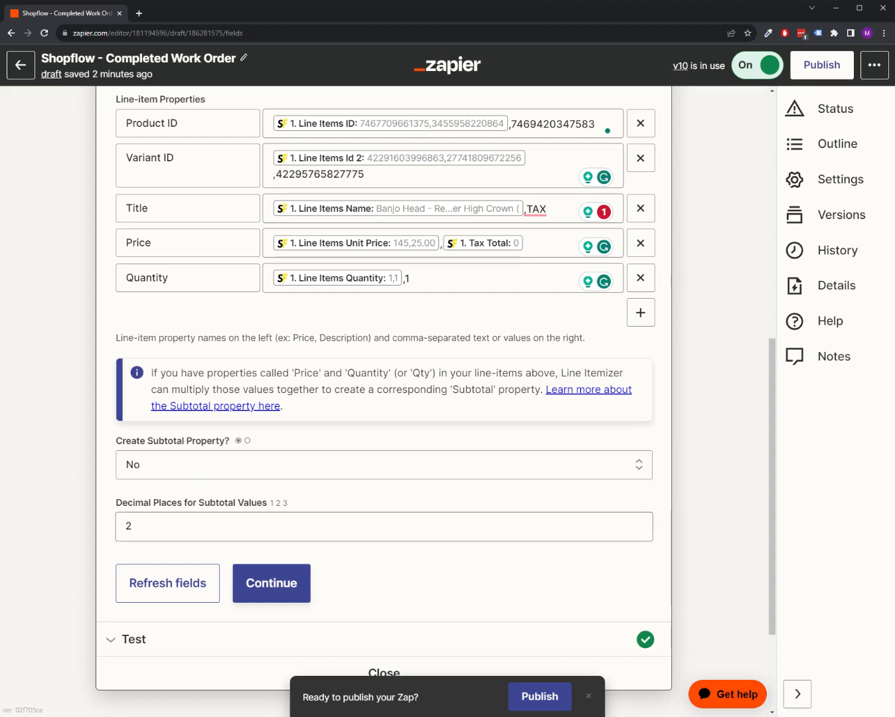
drag(647, 407, 758, 236)
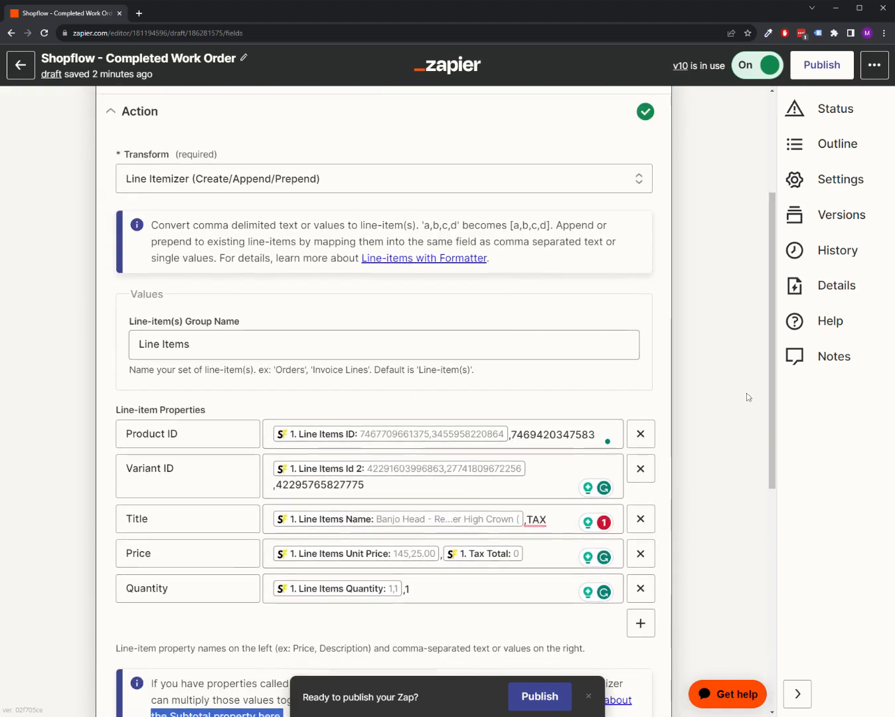
drag(773, 391, 763, 425)
scroll(307, 645, down, 5)
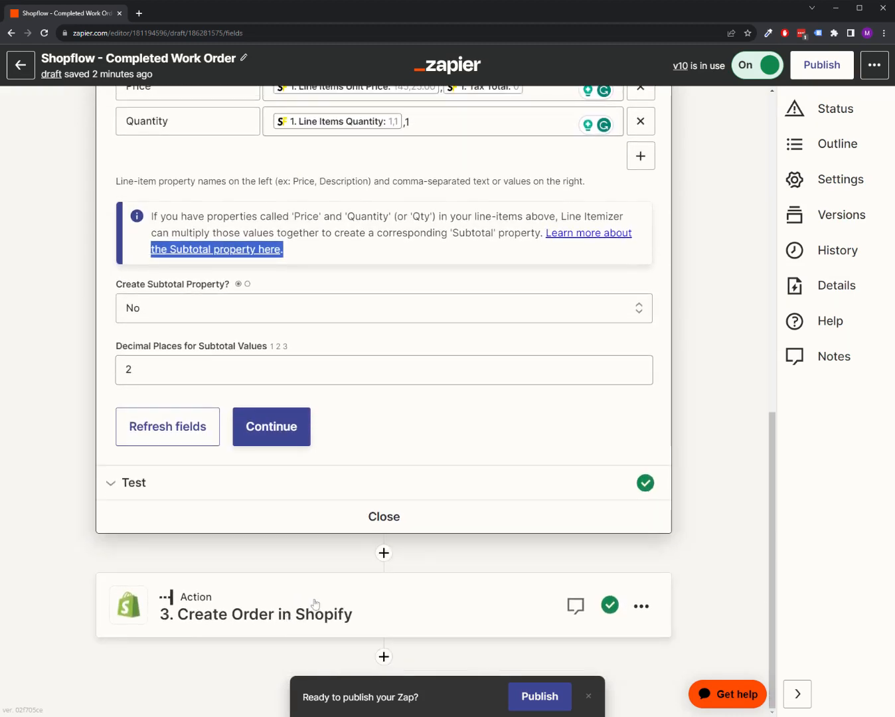
Step: Examine the Product ID and Variant ID property names in the Formatter's line-item list
scroll(376, 553, up, 5)
click(193, 270)
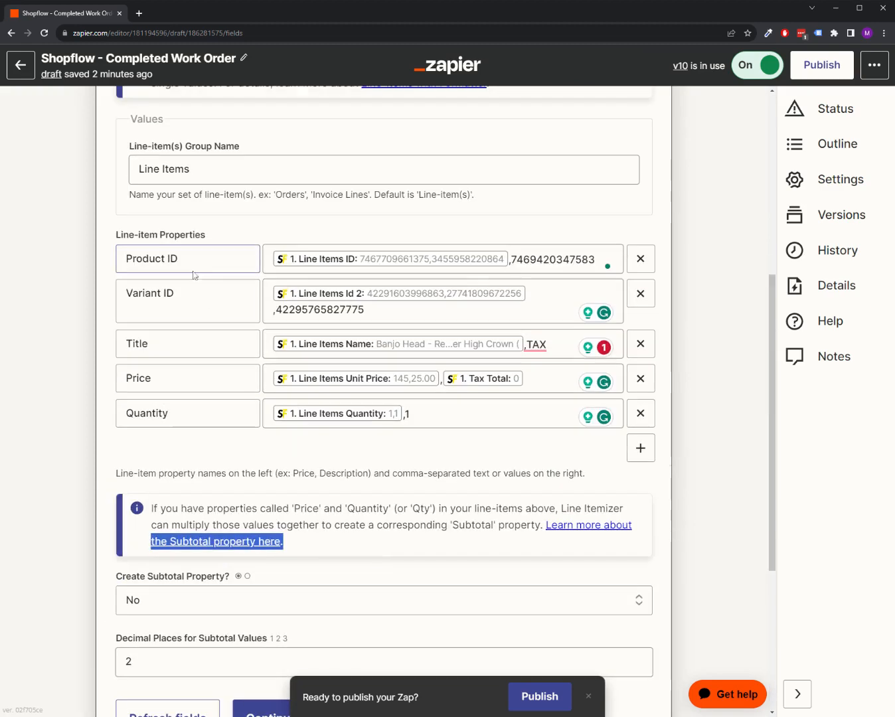
triple_click(150, 258)
triple_click(150, 293)
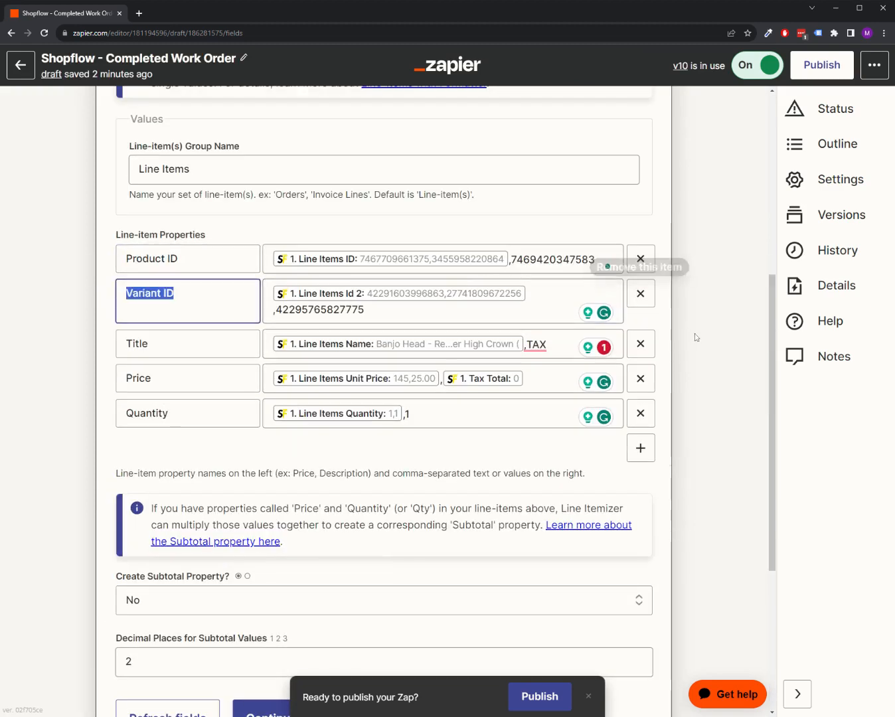
Step: Open the action settings of the Create Order in Shopify step and review its email, line item and note mappings
scroll(606, 391, down, 4)
click(165, 588)
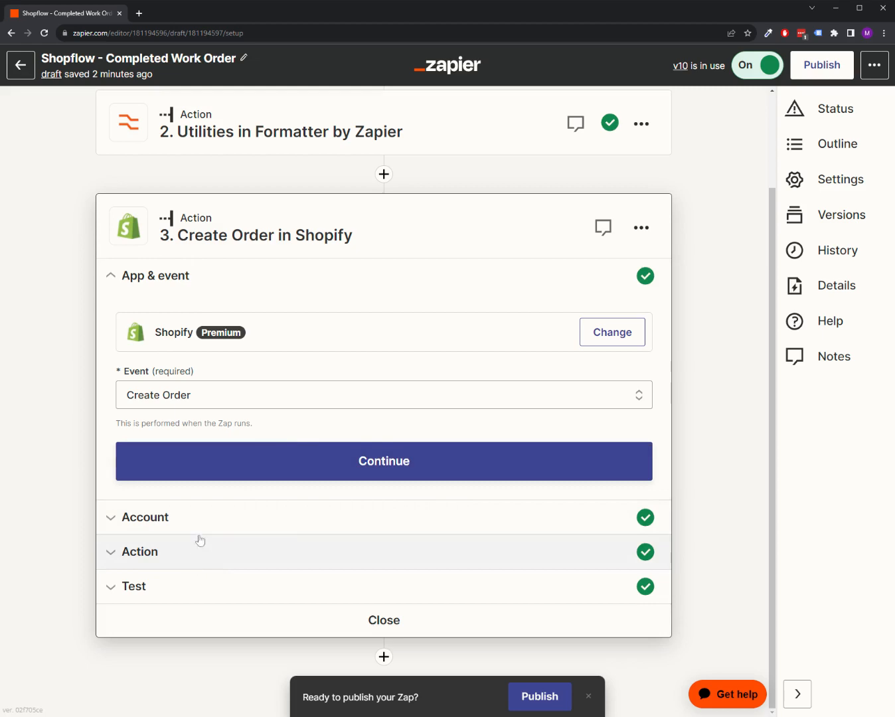
click(192, 565)
scroll(464, 365, down, 4)
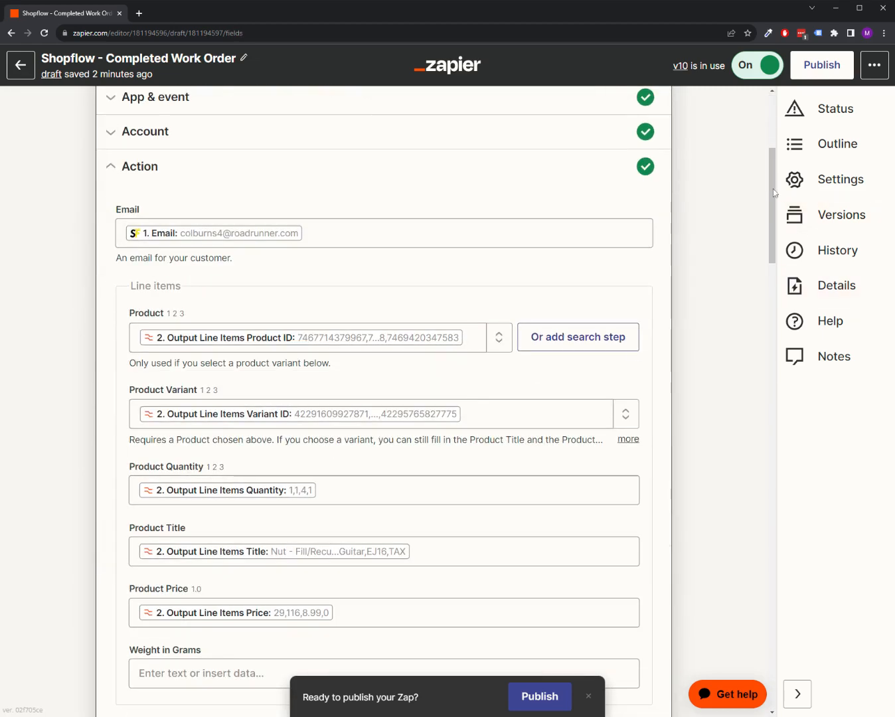
drag(772, 191, 746, 208)
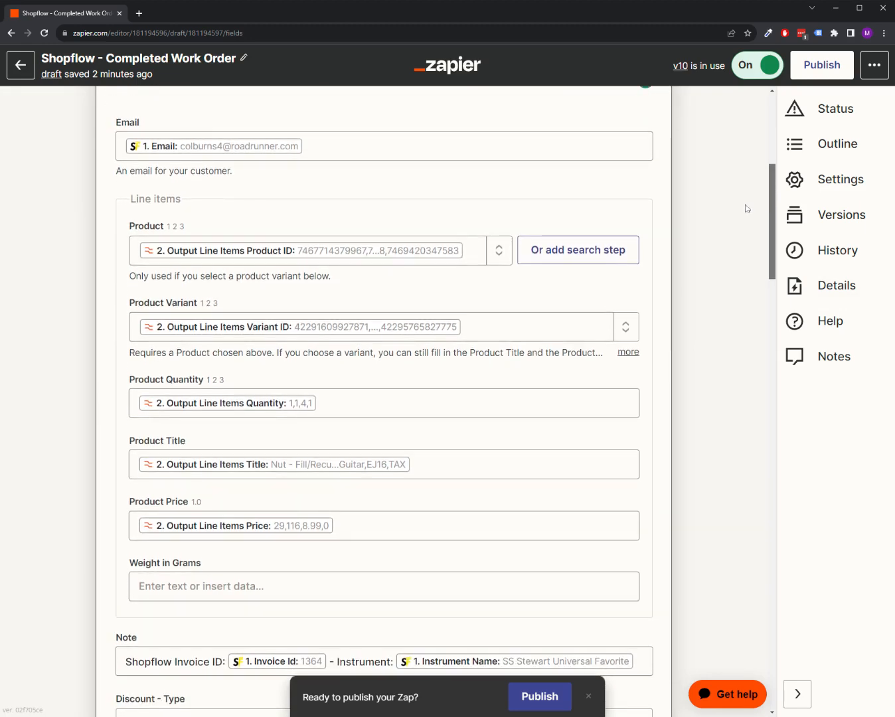
scroll(747, 212, down, 1)
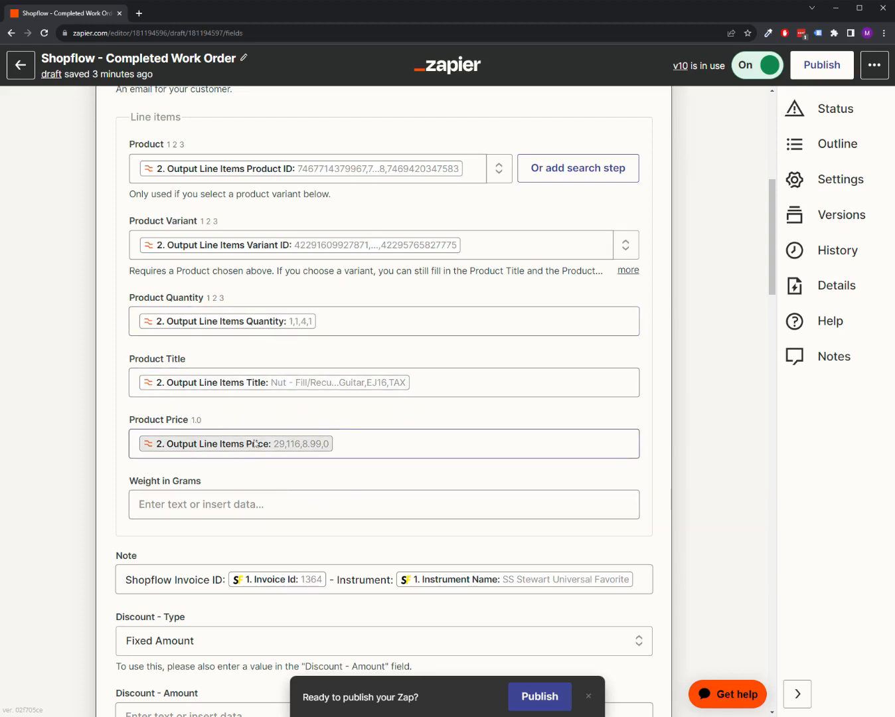
drag(771, 275, 758, 166)
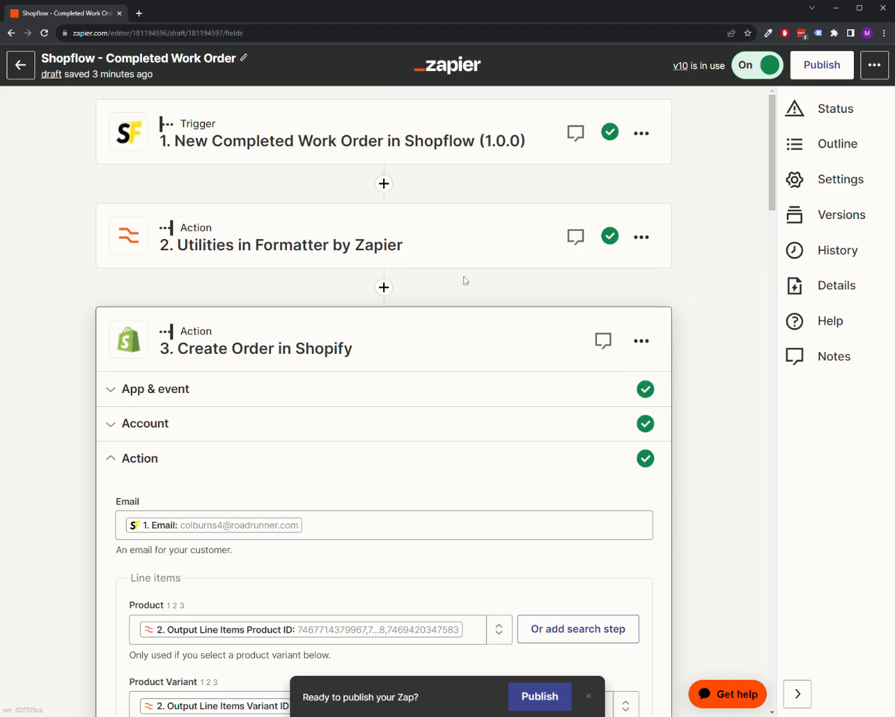
Step: Recheck the Formatter step's line-item properties and return to the action settings of Create Order in Shopify
click(341, 244)
click(292, 531)
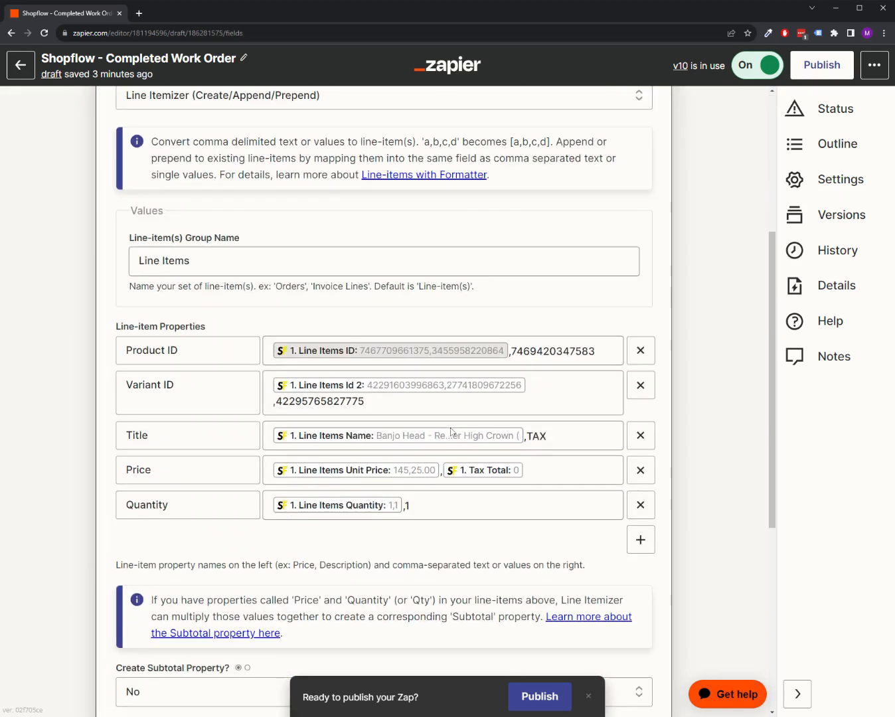
drag(770, 273, 741, 458)
click(236, 618)
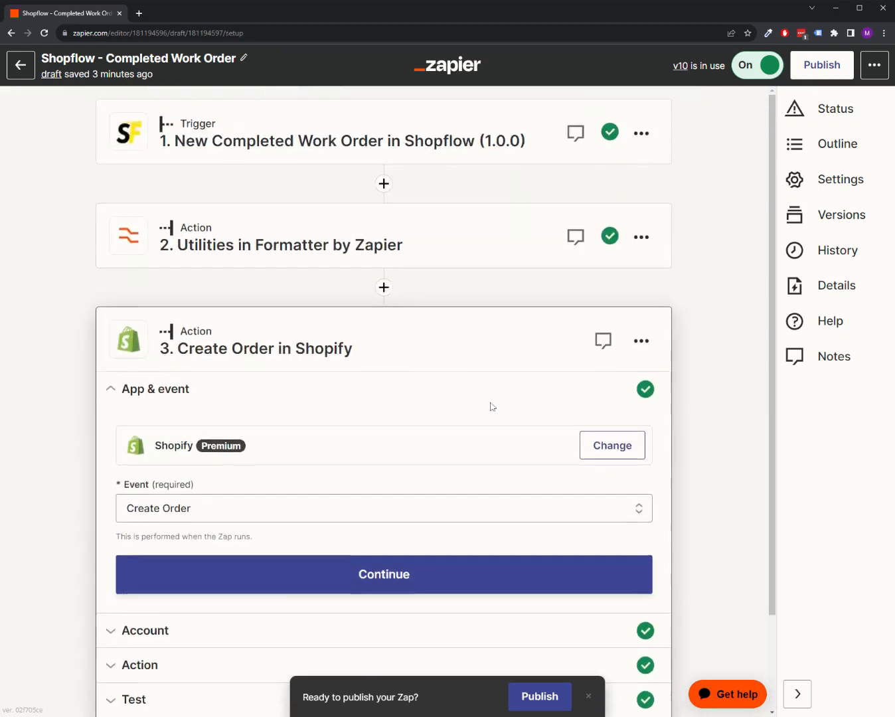
click(224, 555)
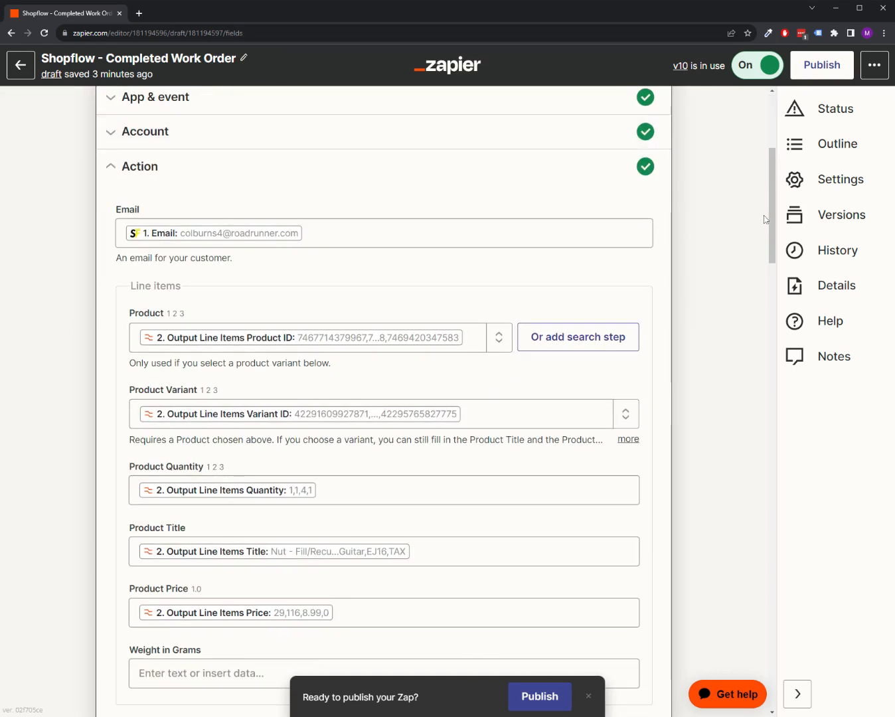
Step: Examine the line-item mappings, the Note field's invoice ID and instrument name, and the discount fields of the Shopify order
drag(772, 212, 748, 277)
click(384, 386)
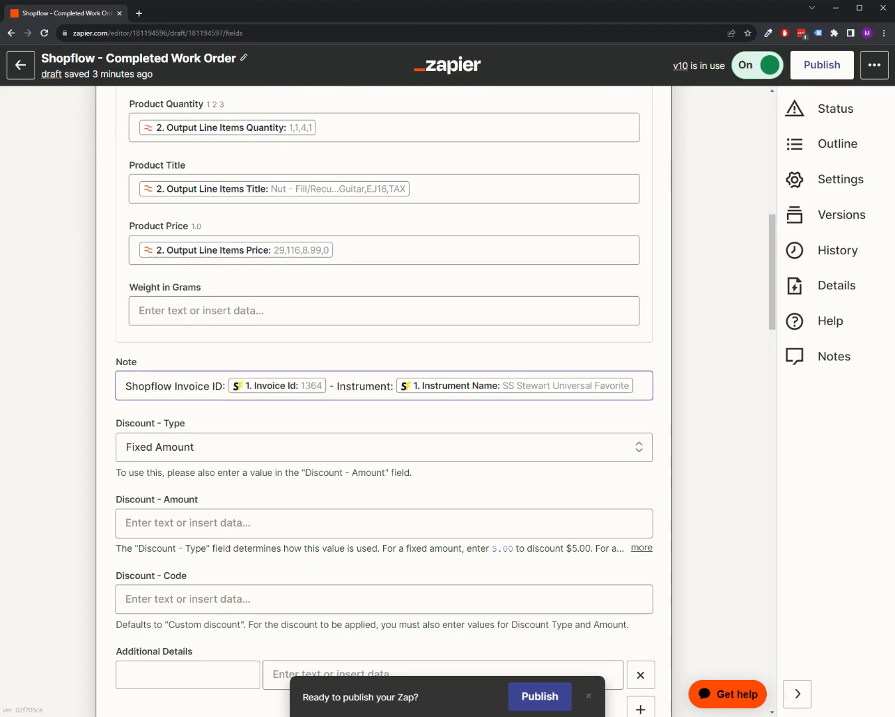
click(524, 363)
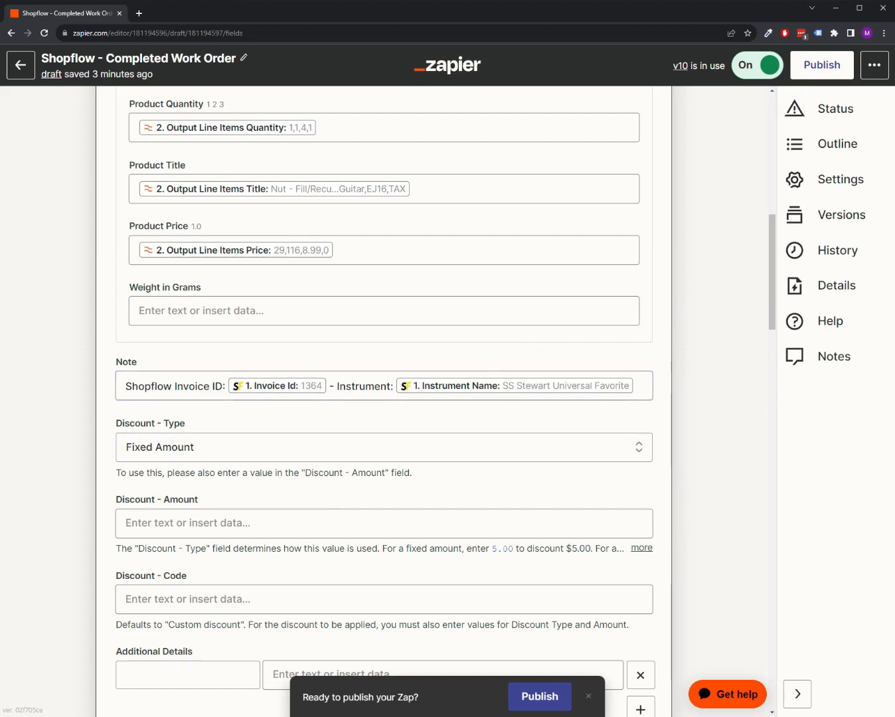
scroll(779, 290, down, 3)
scroll(780, 290, up, 2)
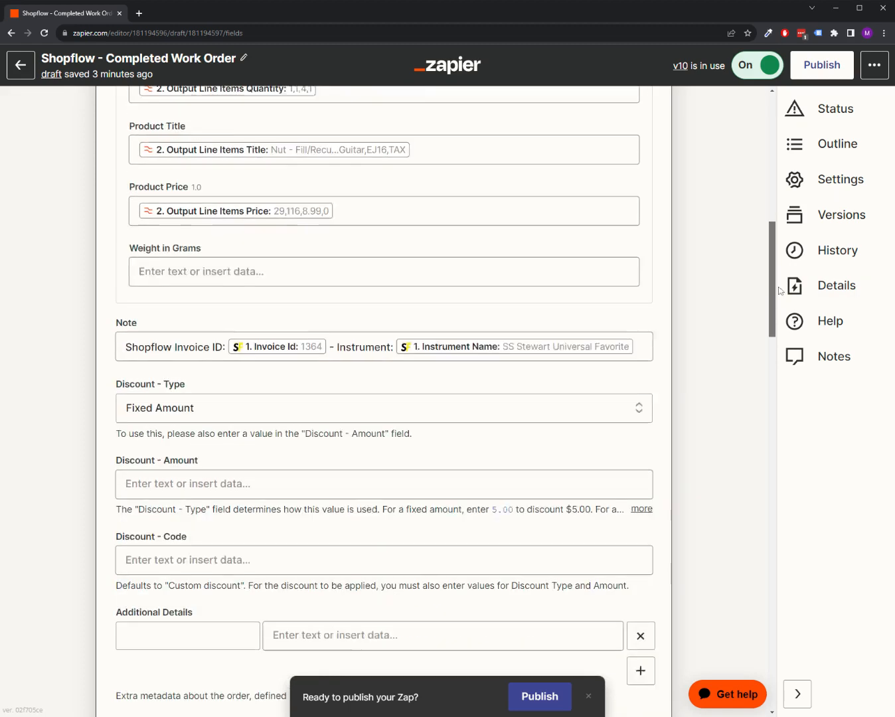
scroll(781, 291, down, 1)
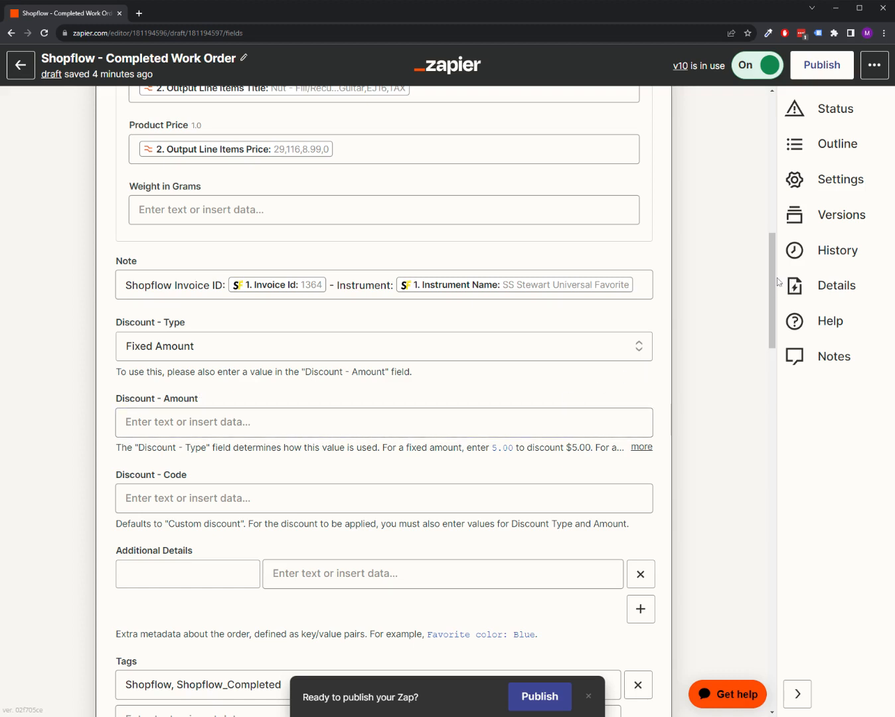
drag(779, 282, 765, 310)
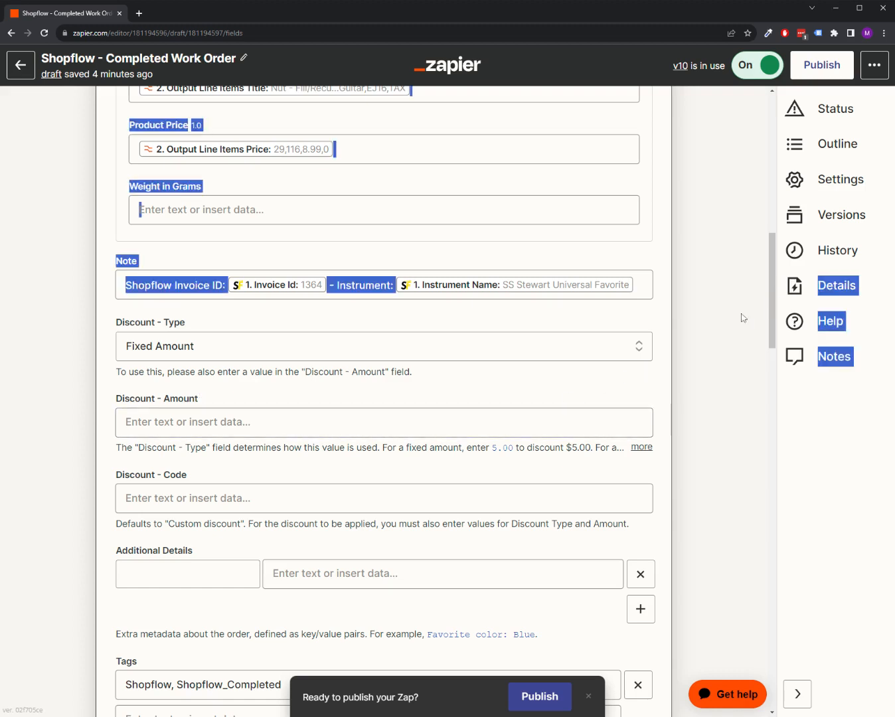
click(743, 318)
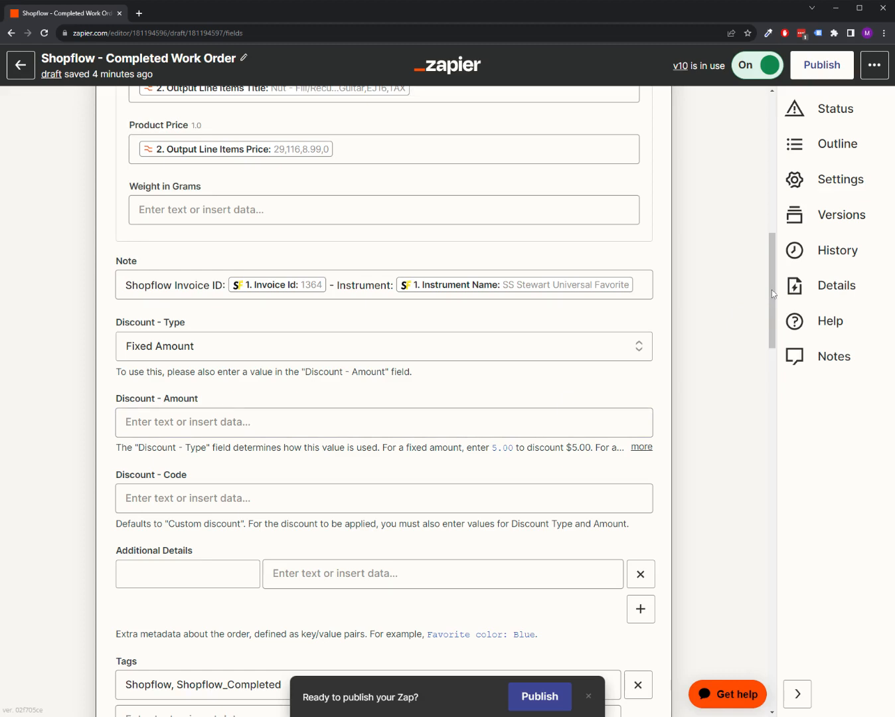
Step: Examine the tags assigned to the Shopify order
drag(771, 293, 758, 353)
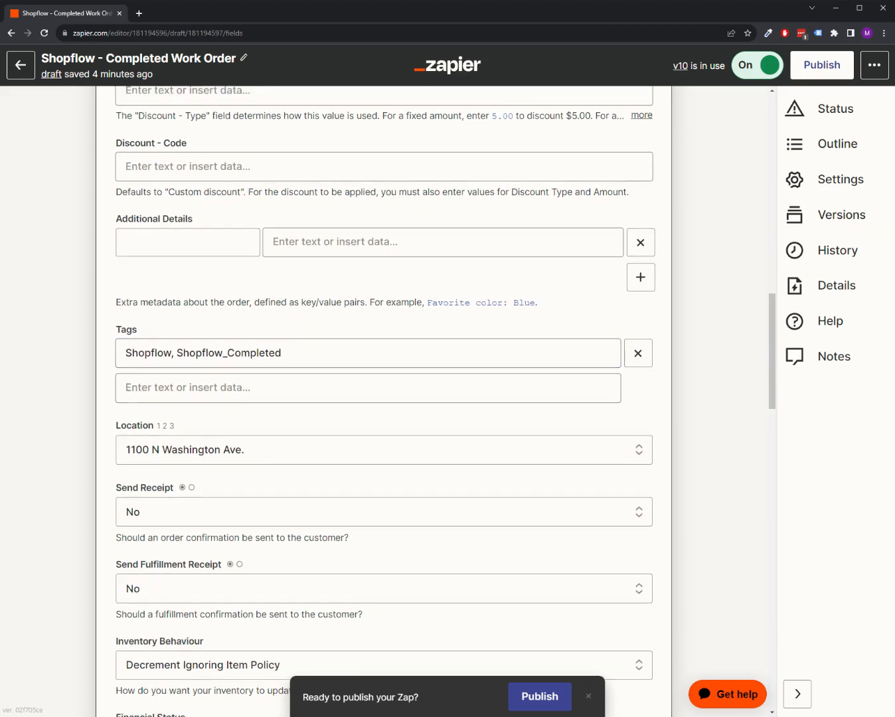
click(365, 352)
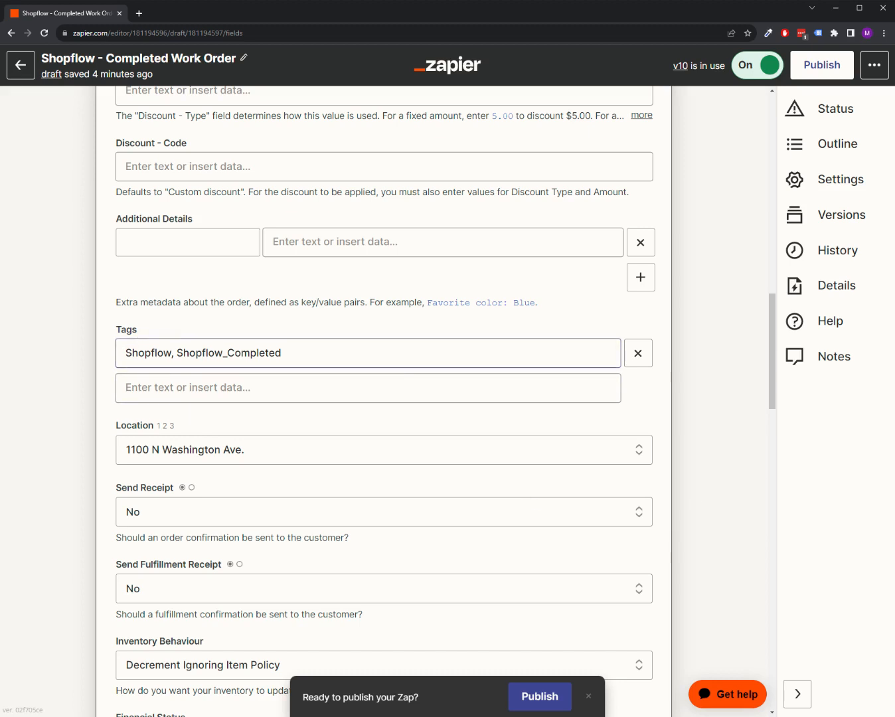
drag(175, 353, 125, 352)
click(744, 316)
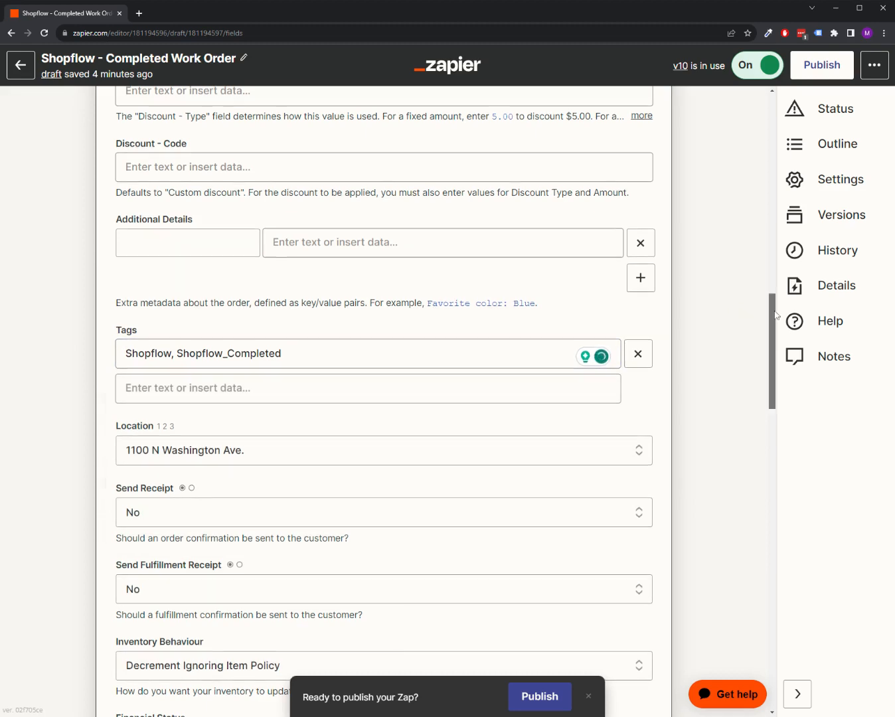
Step: Review the location and receipt settings and view the available Inventory Behaviour options without changing the selection
drag(773, 314, 786, 366)
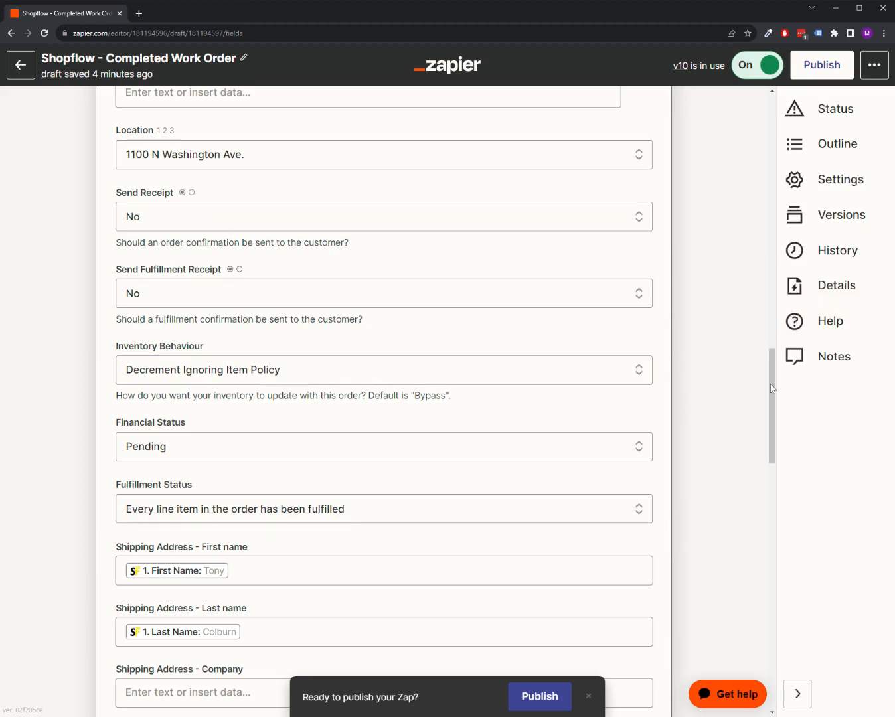
click(526, 379)
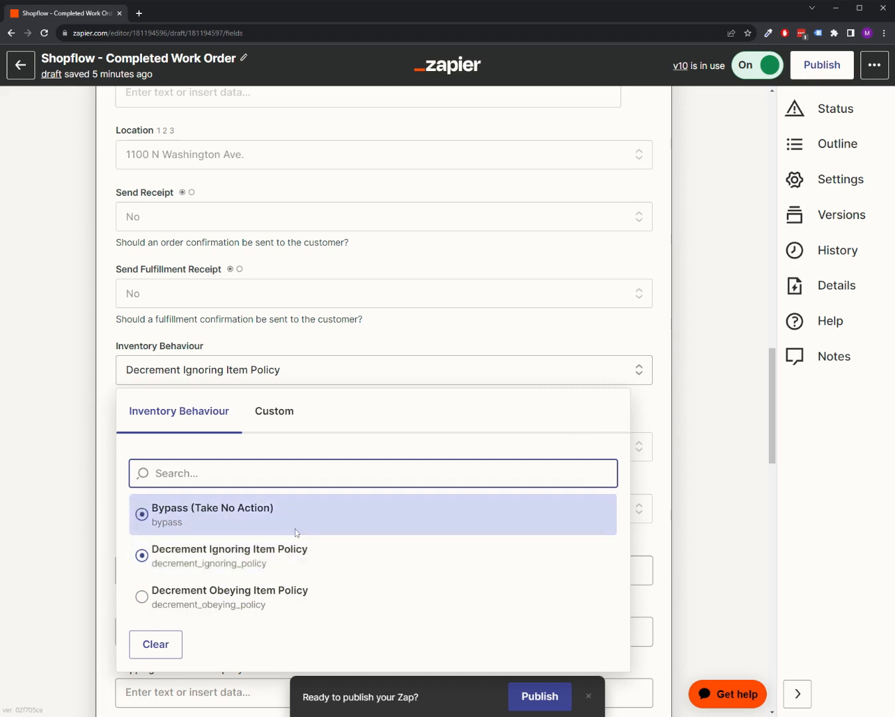
click(738, 371)
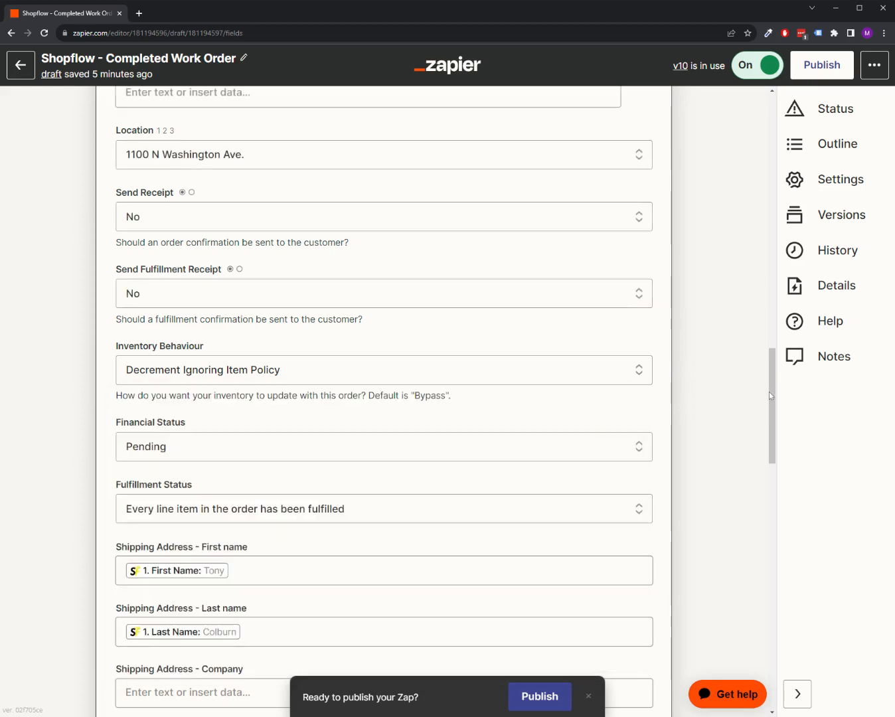
Step: View the available Financial Status and Fulfillment Status options for the Shopify order without changing either selection
drag(768, 392, 773, 428)
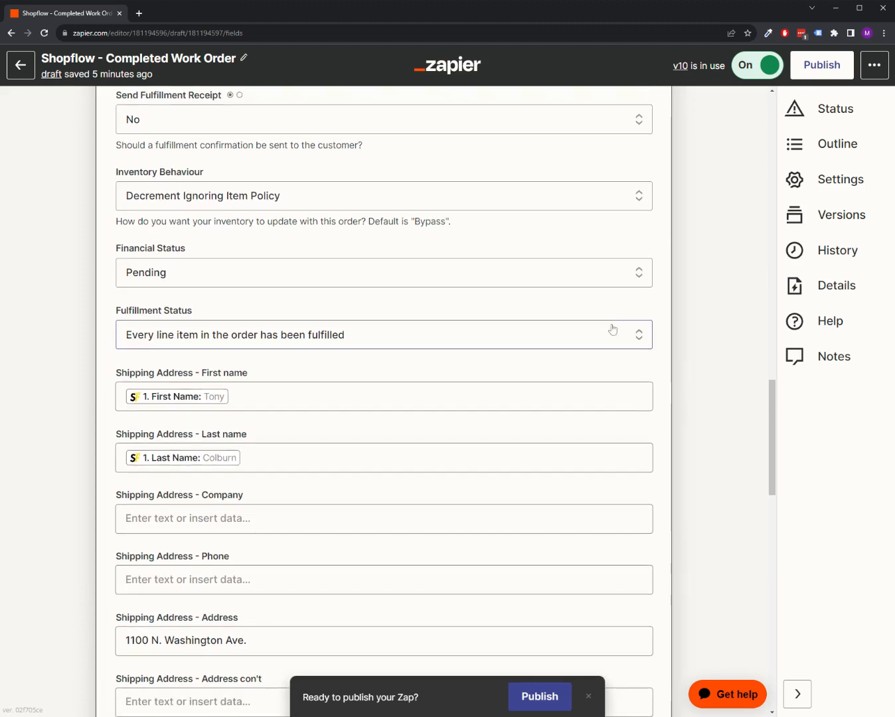
click(222, 273)
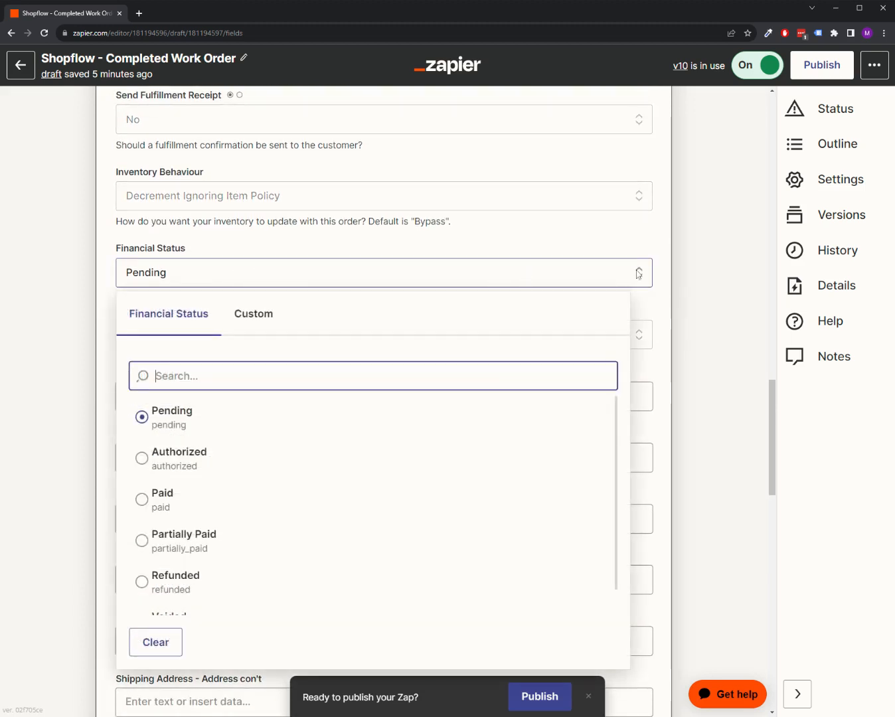
click(697, 272)
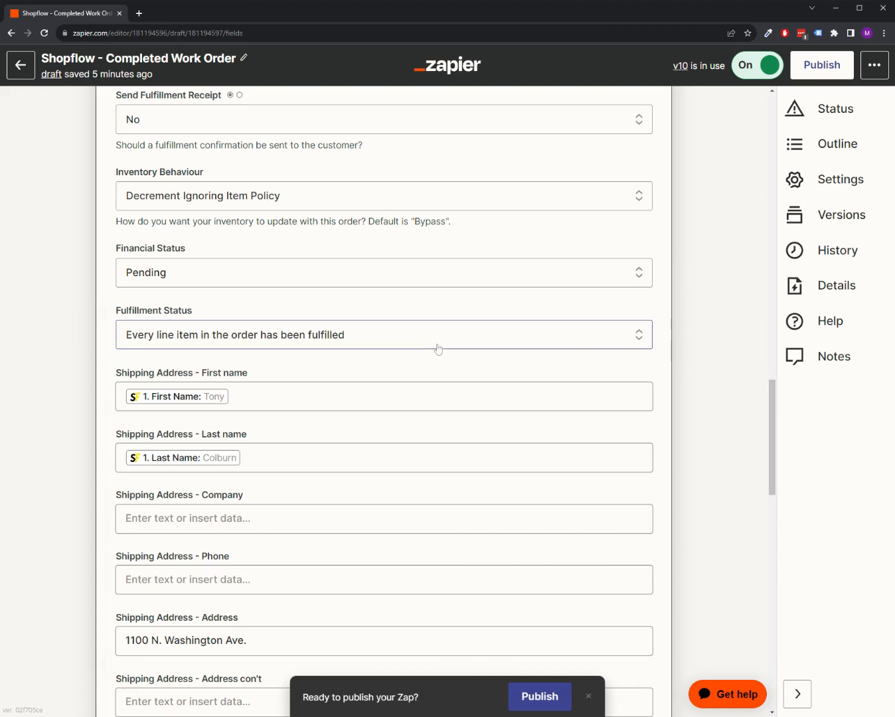
click(409, 341)
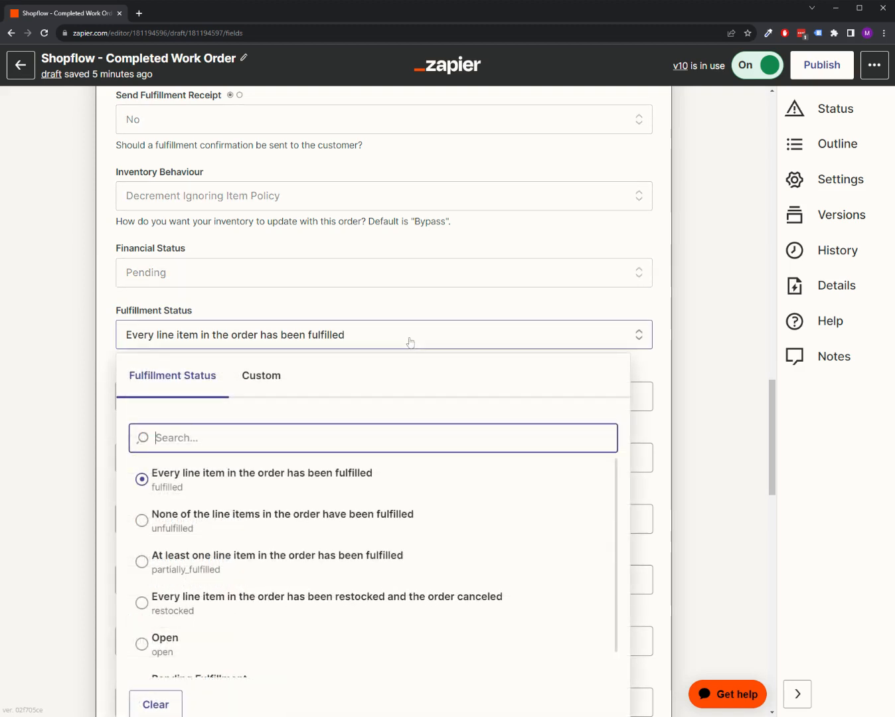
click(456, 330)
click(456, 330)
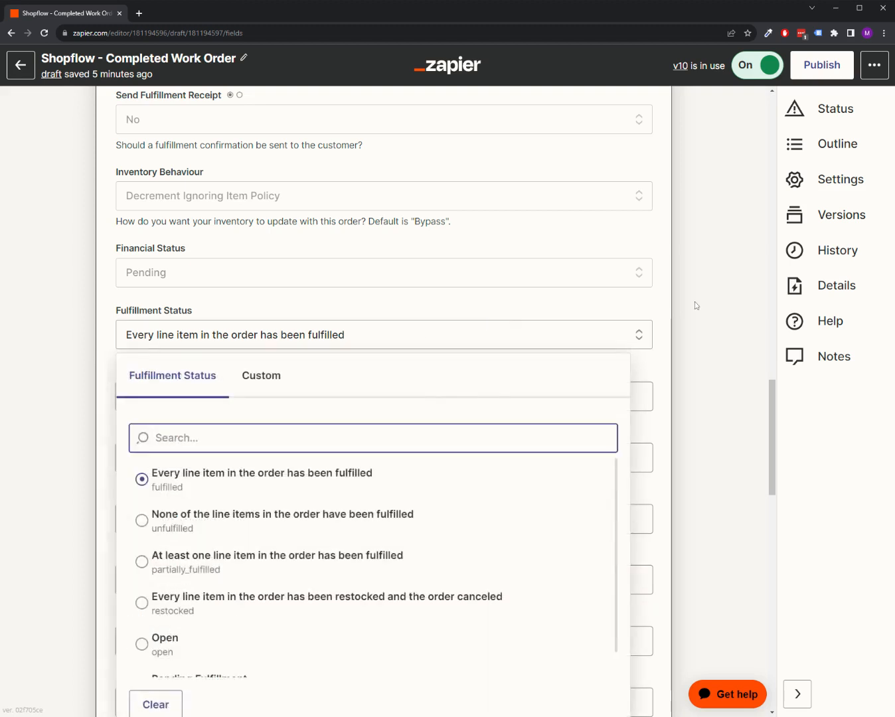
click(694, 305)
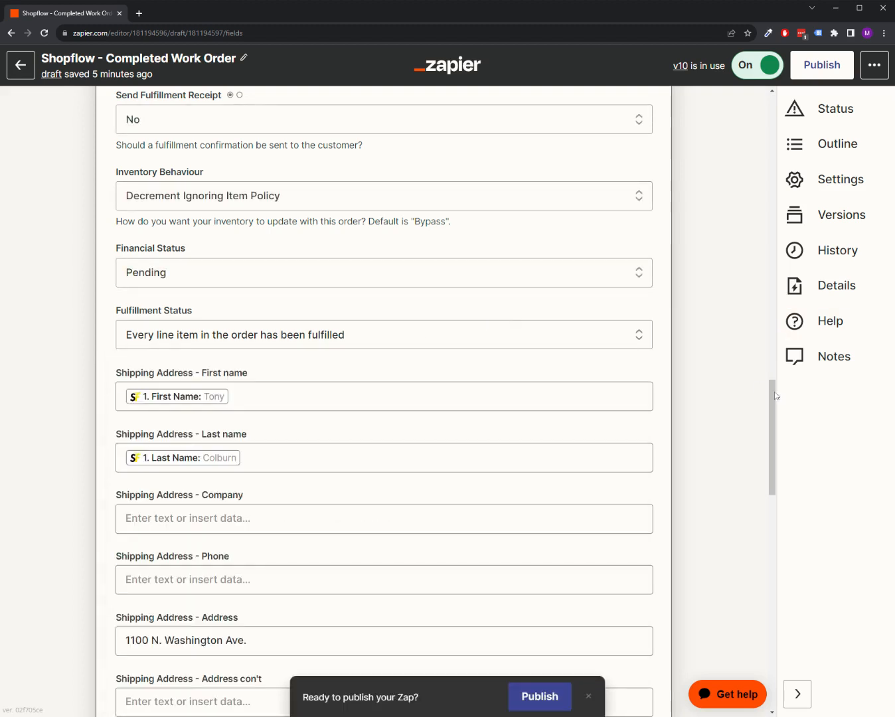
Step: Review the shipping address fields of the Shopify order, from the customer name mappings to the postal code
drag(769, 400, 743, 436)
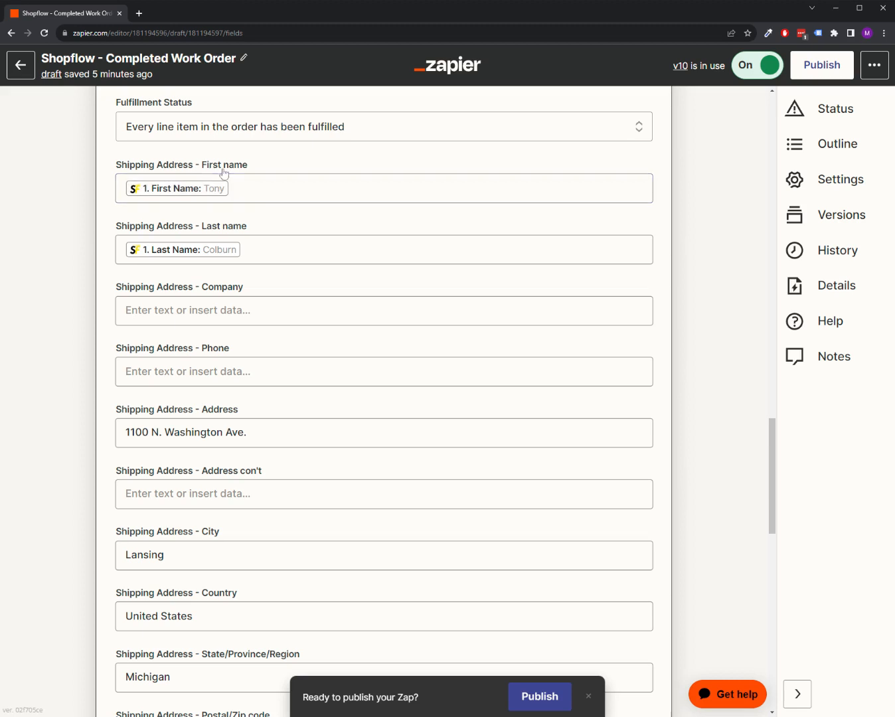
click(252, 310)
drag(771, 437, 771, 451)
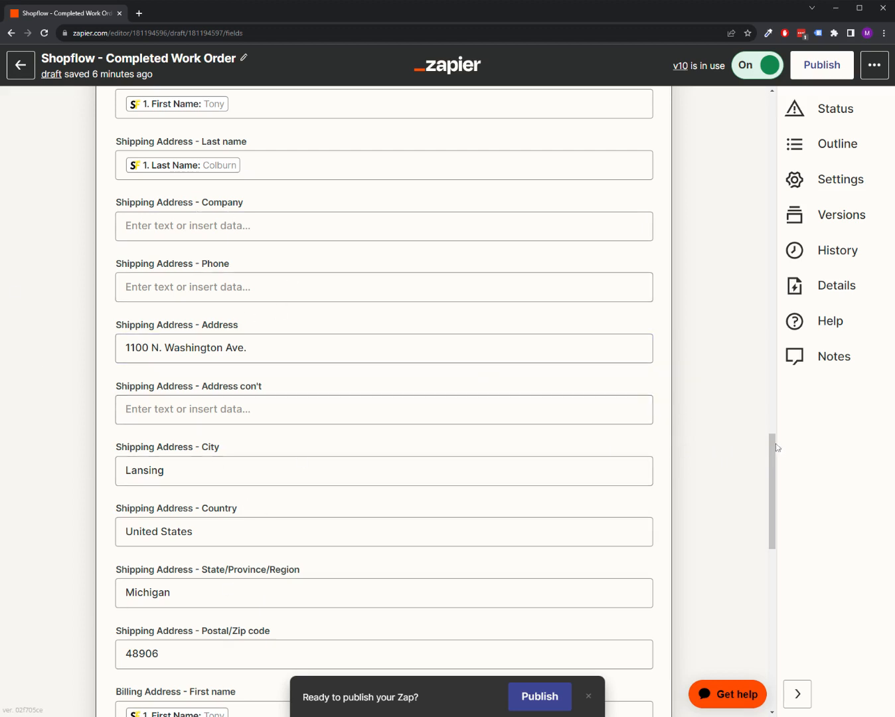
scroll(775, 444, down, 1)
scroll(771, 434, up, 3)
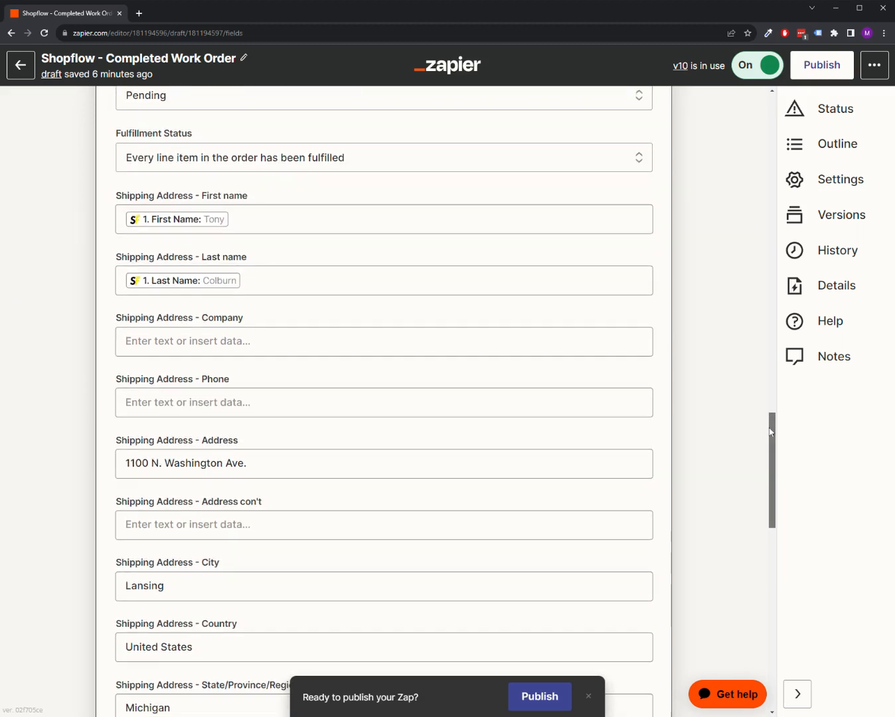
drag(770, 432, 730, 465)
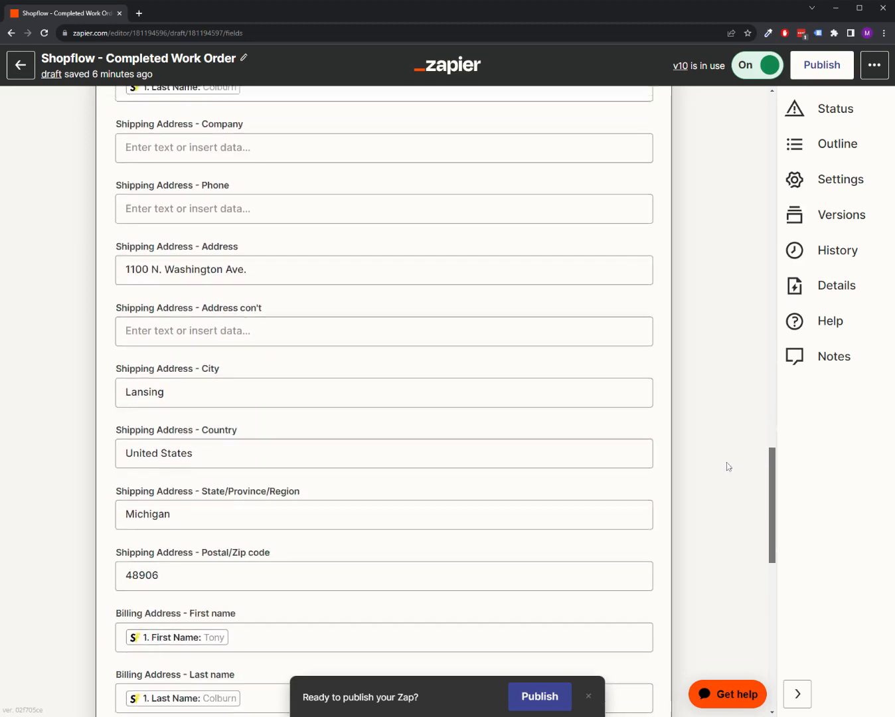
scroll(729, 439, up, 5)
scroll(730, 432, down, 5)
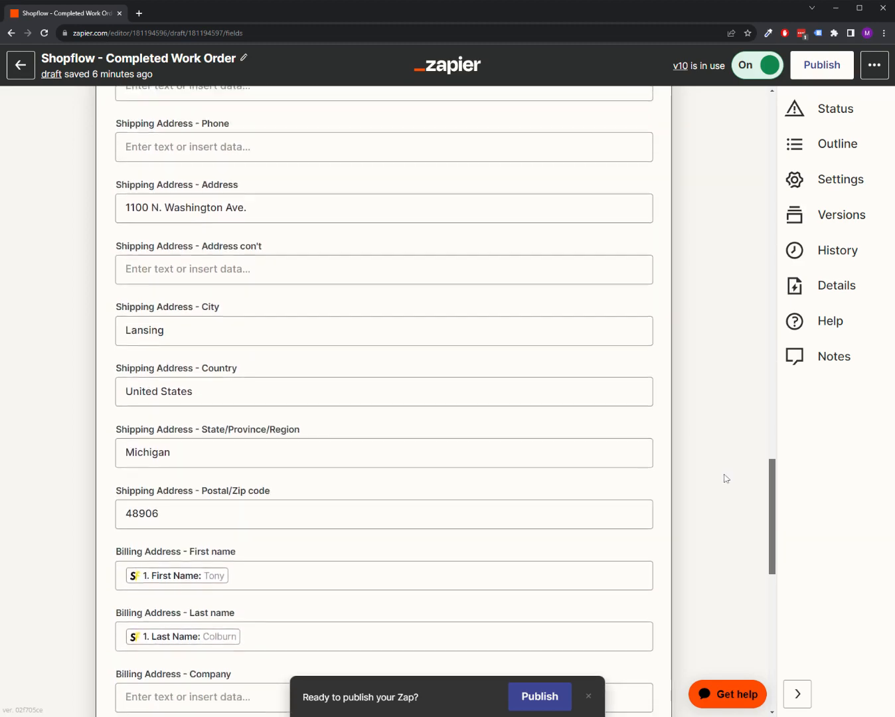
Step: Review the billing address name mappings and location fields of the Shopify order
scroll(730, 491, down, 5)
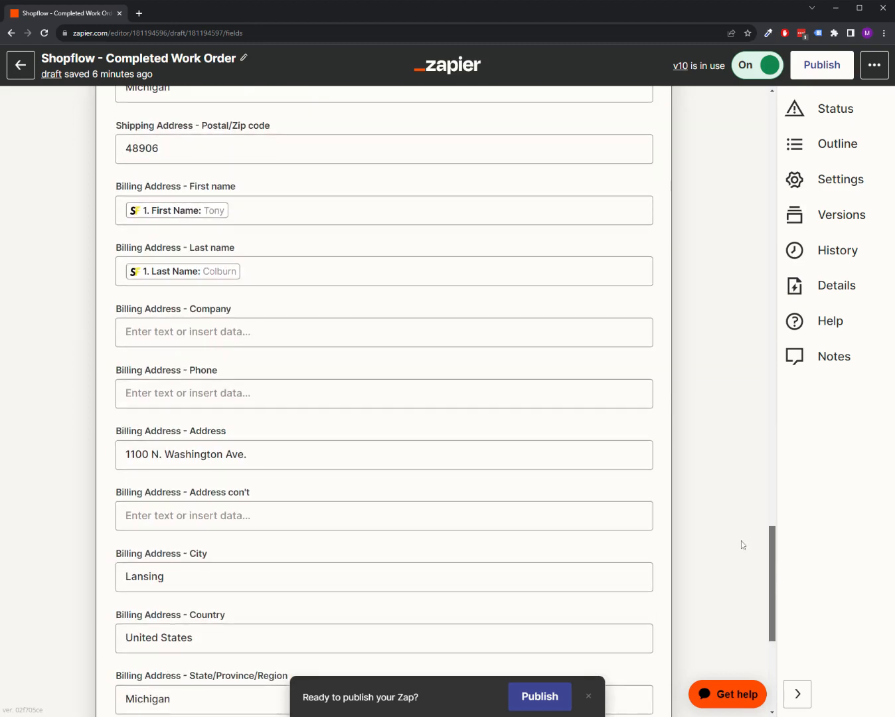
scroll(737, 556, down, 2)
scroll(729, 547, up, 2)
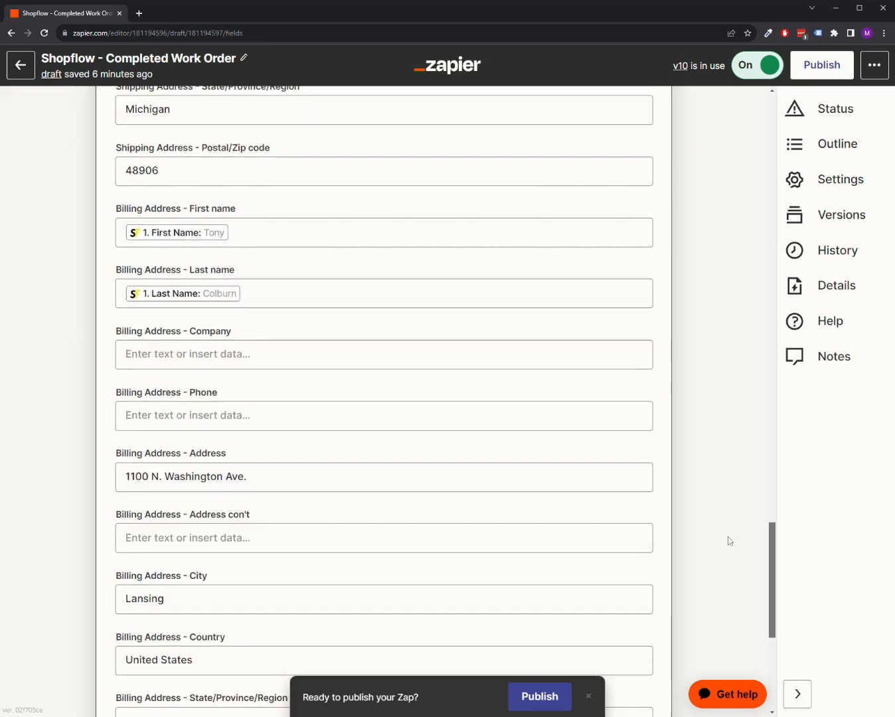
scroll(728, 541, down, 2)
scroll(716, 557, up, 2)
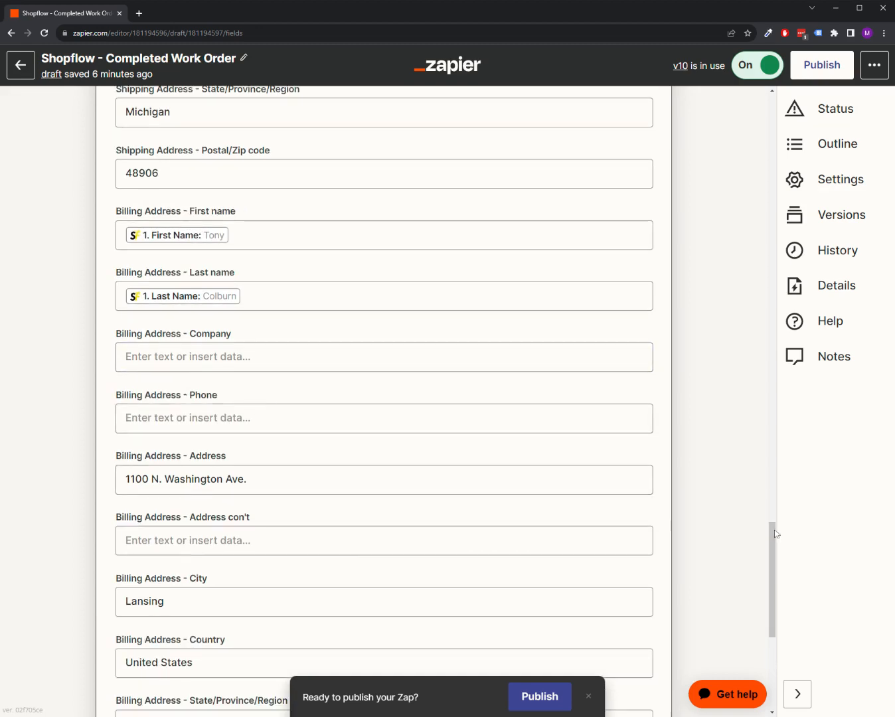
Step: Examine the Source Name field and its insertable data sources, leaving its value as is
drag(775, 532, 764, 600)
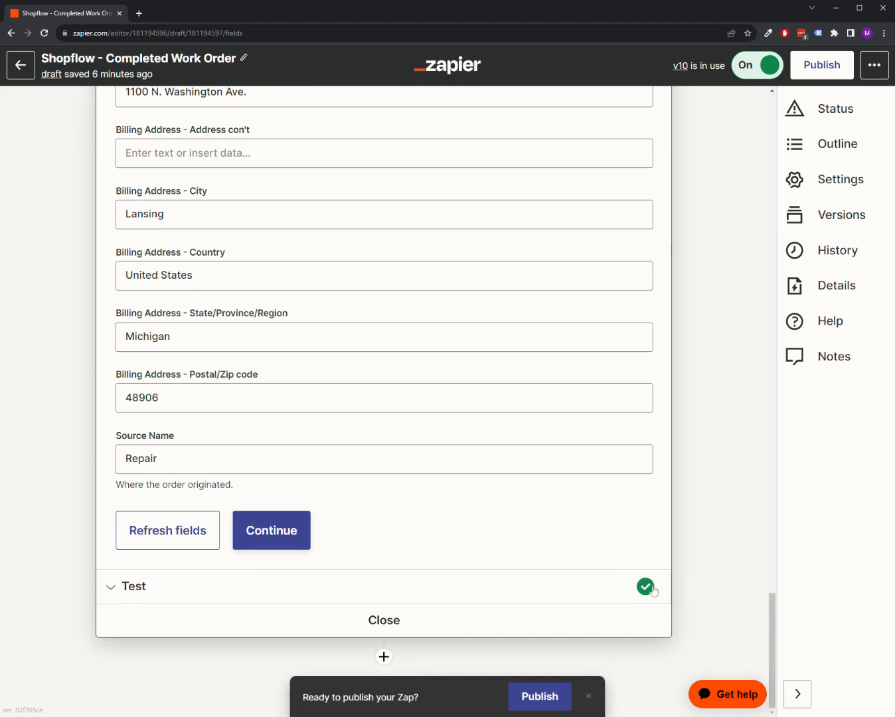
click(140, 444)
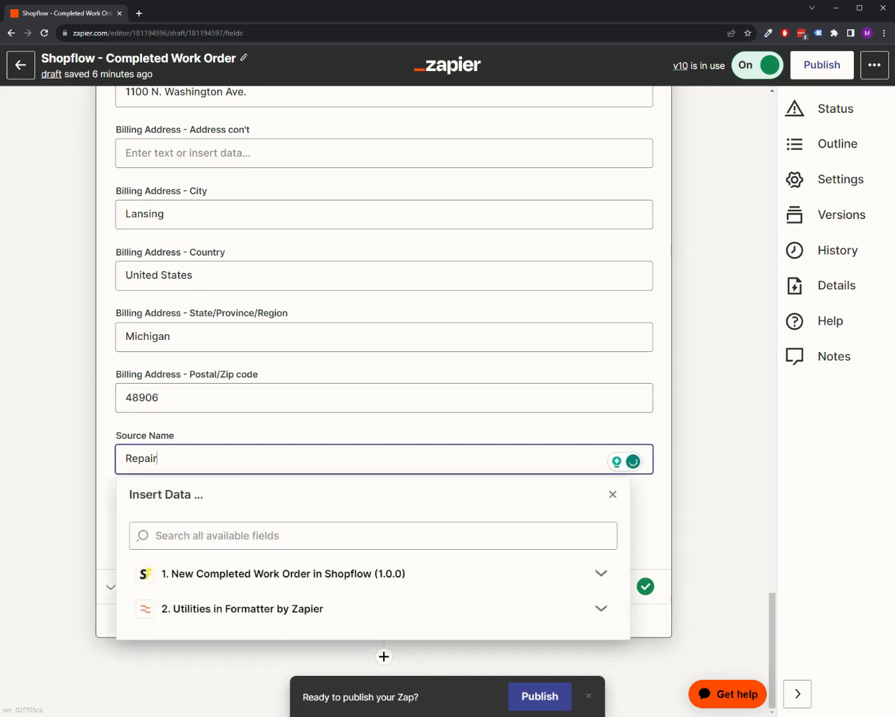
click(684, 438)
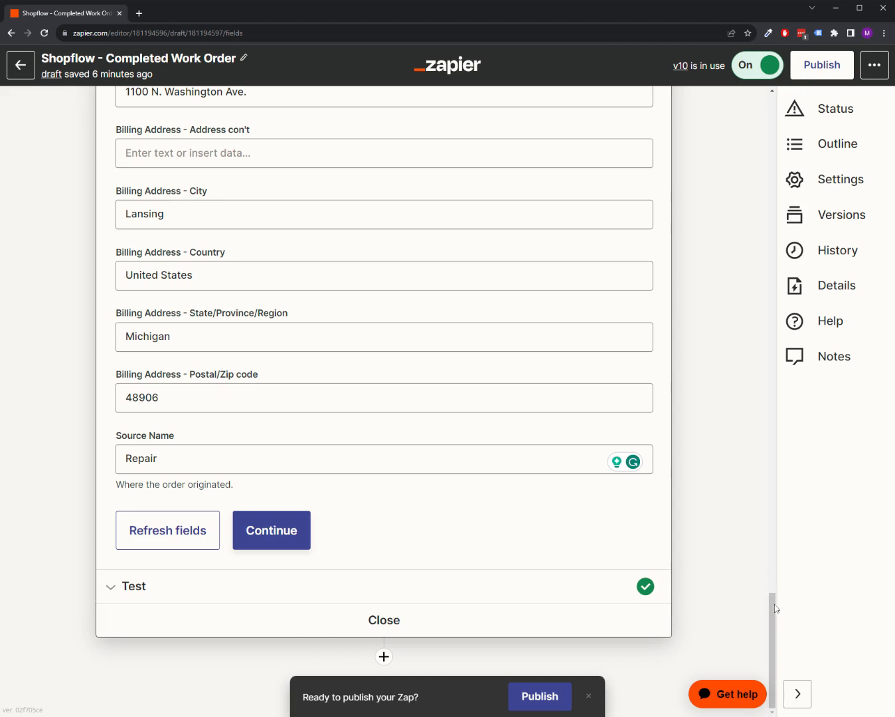
Step: Look over the complete Create Order in Shopify configuration again, from the email mapping to the source name
drag(775, 608, 770, 79)
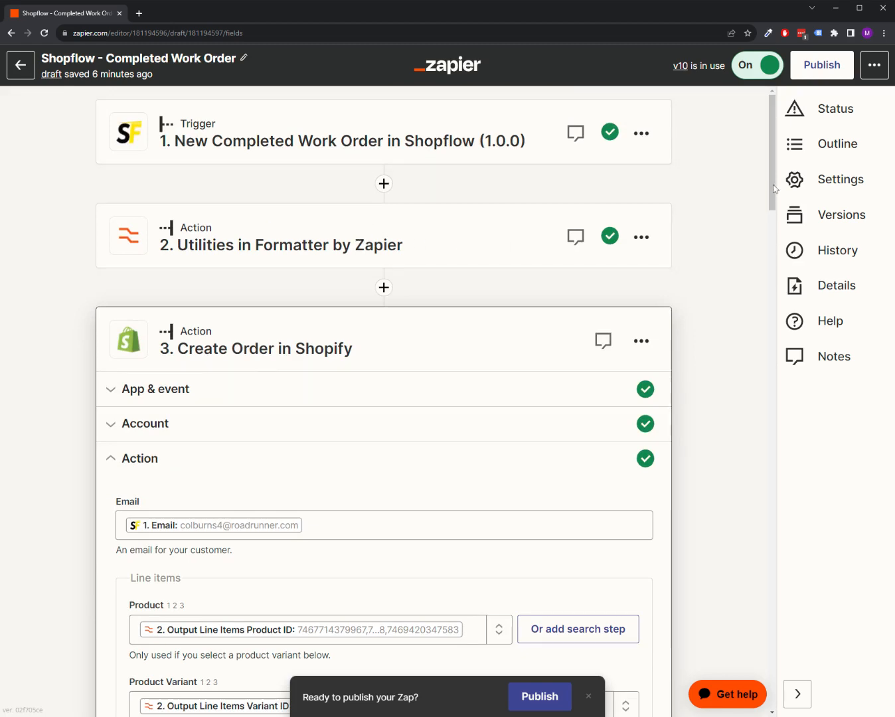
drag(773, 190, 722, 193)
scroll(775, 220, down, 2)
scroll(775, 220, down, 3)
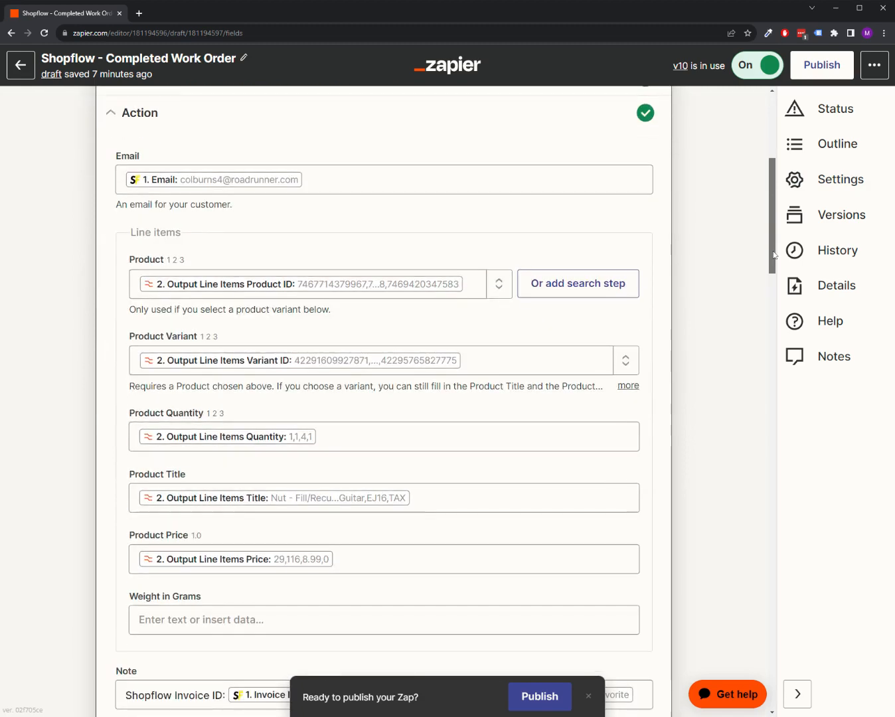
scroll(777, 216, up, 6)
scroll(779, 211, down, 1)
drag(778, 212, 775, 256)
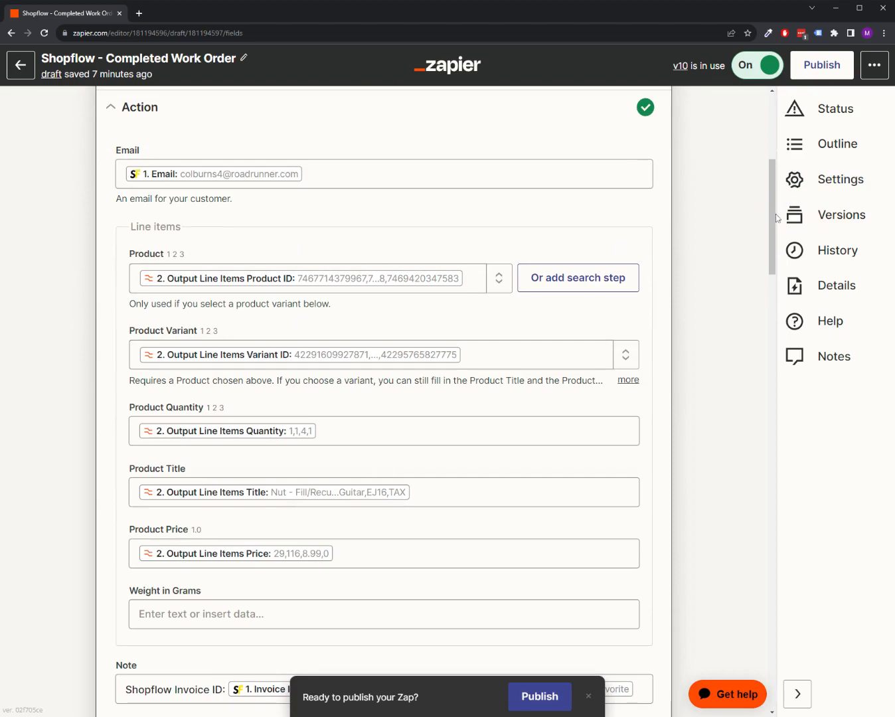
drag(777, 217, 762, 653)
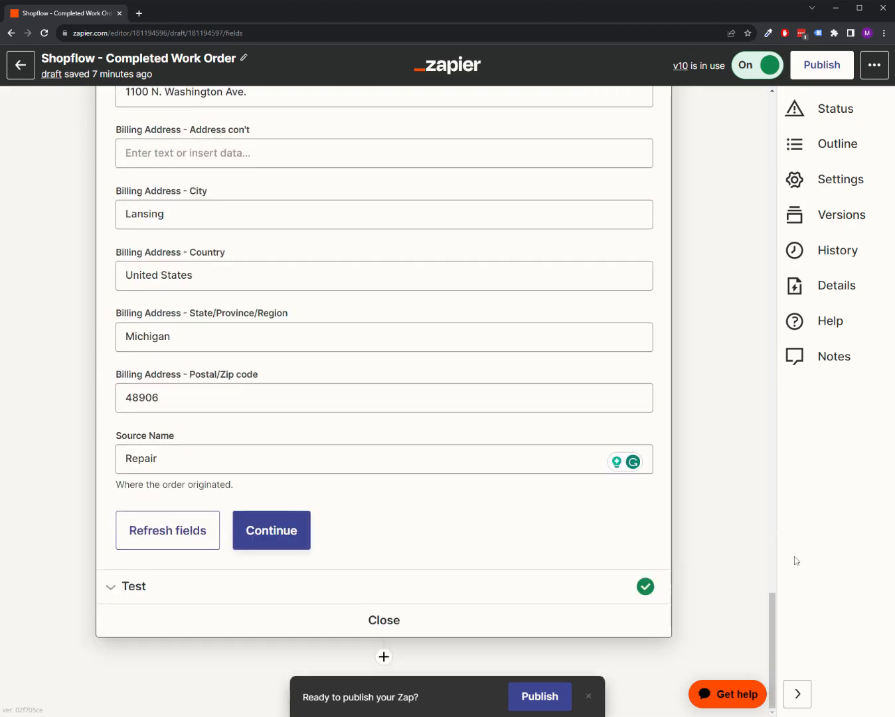